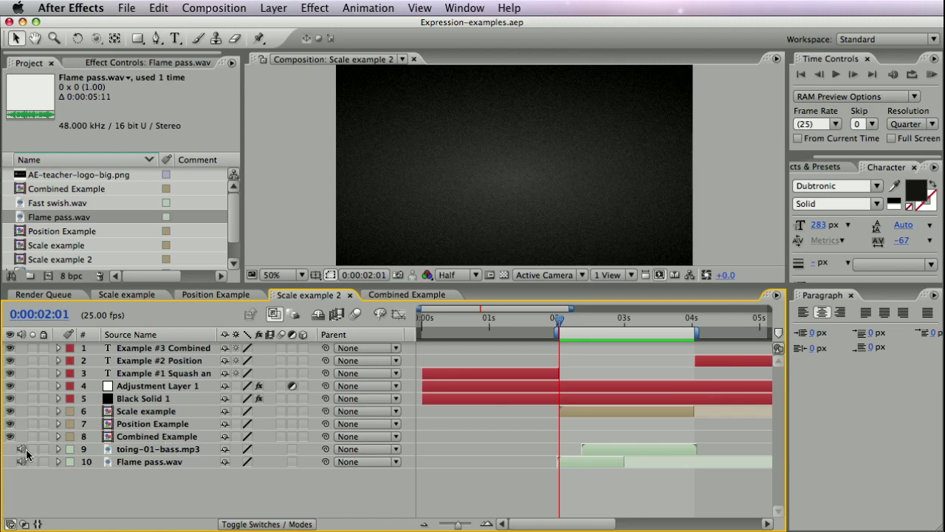
# Preview the logo animation with sound, then set the time to 0:00:02:02 and preview the audio from there.
pyautogui.click(133, 450)
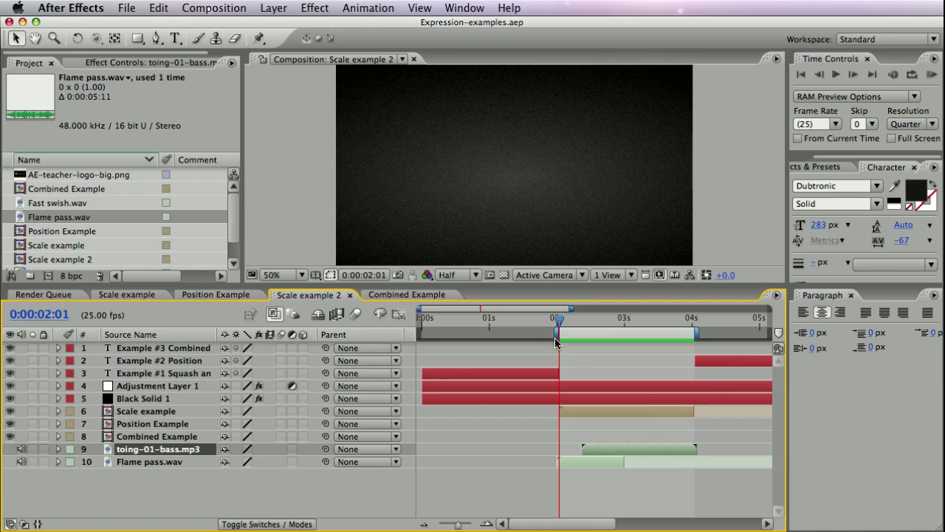
pyautogui.moveTo(559, 322)
pyautogui.mouseDown()
pyautogui.moveTo(616, 319)
pyautogui.moveTo(561, 322)
pyautogui.mouseUp()
pyautogui.press('KP_0')
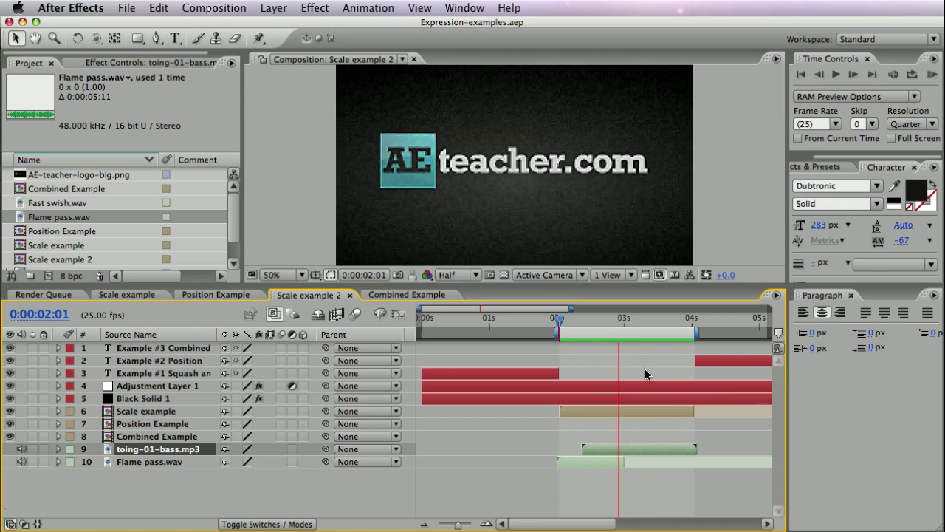
pyautogui.press('KP_0')
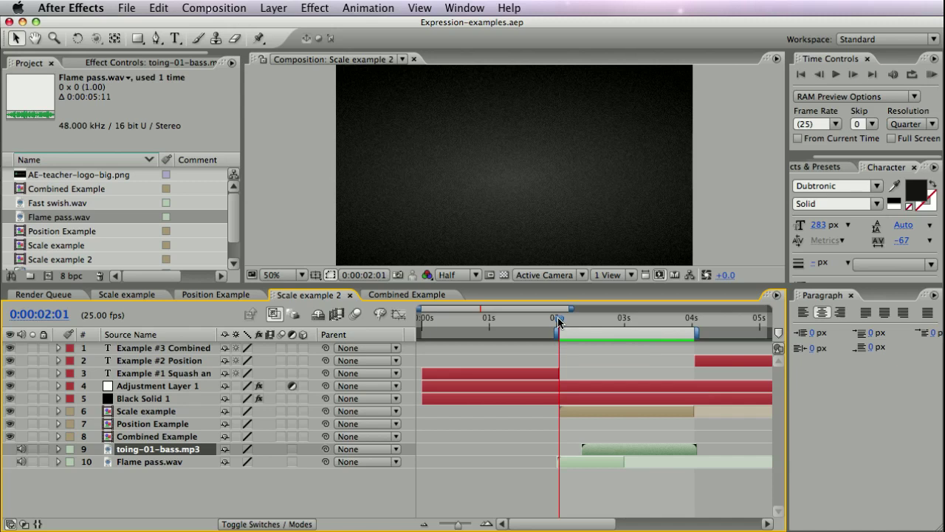
pyautogui.press('space')
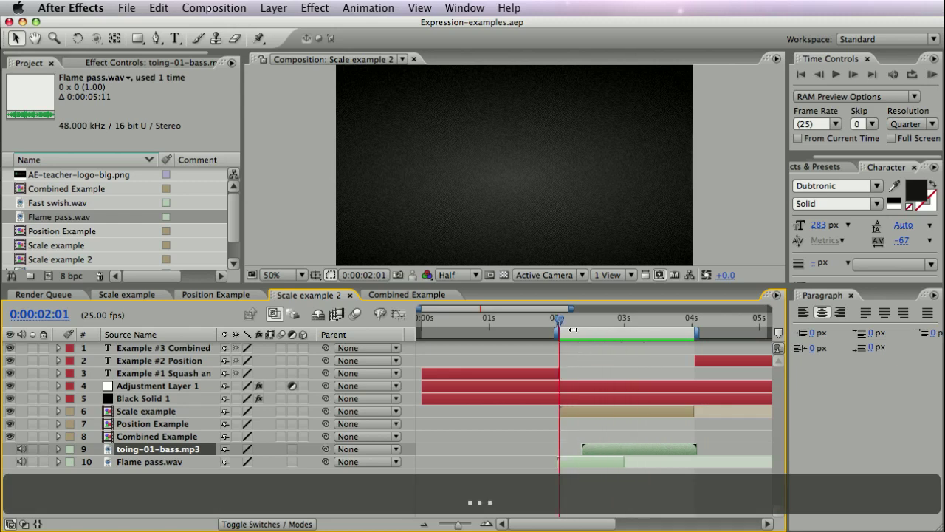
pyautogui.moveTo(559, 323); pyautogui.dragTo(588, 327)
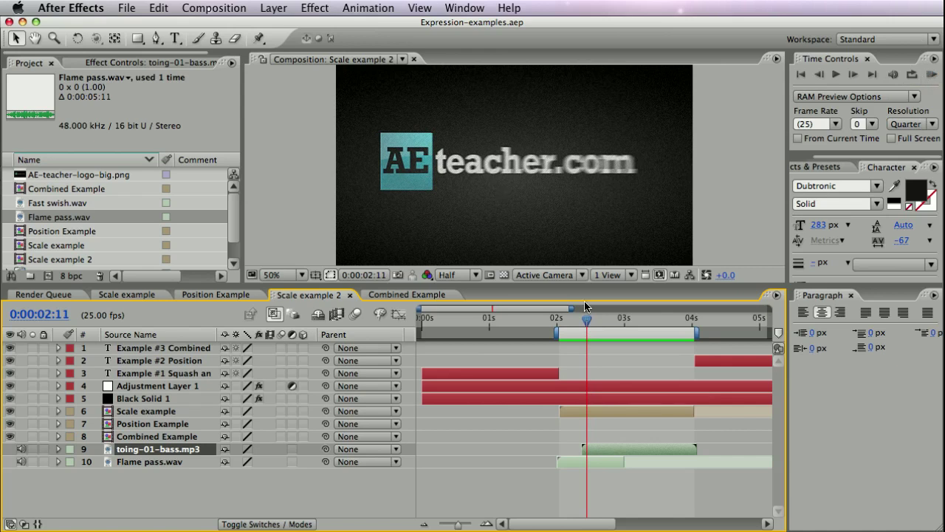
pyautogui.click(571, 323)
pyautogui.moveTo(572, 322)
pyautogui.mouseDown()
pyautogui.moveTo(563, 321)
pyautogui.moveTo(586, 320)
pyautogui.moveTo(563, 325)
pyautogui.moveTo(612, 325)
pyautogui.moveTo(562, 325)
pyautogui.mouseUp()
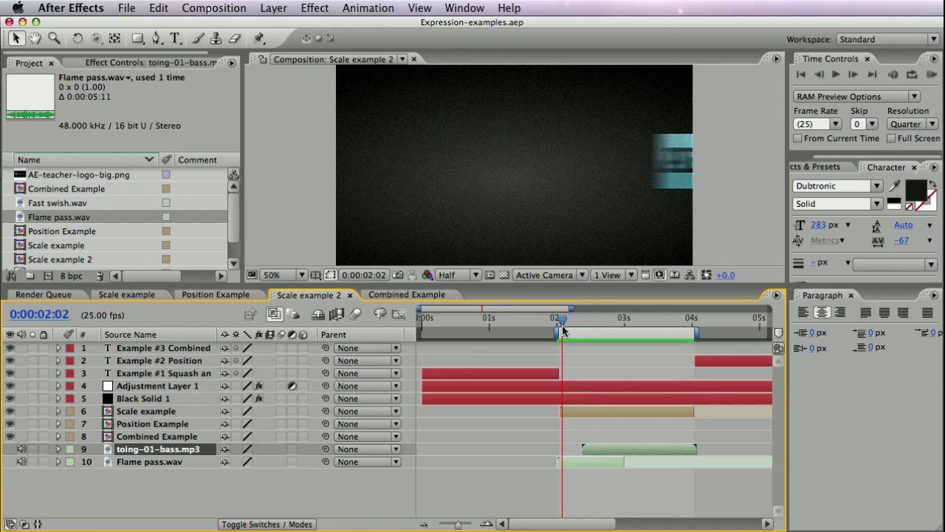
pyautogui.press('KP_Decimal')
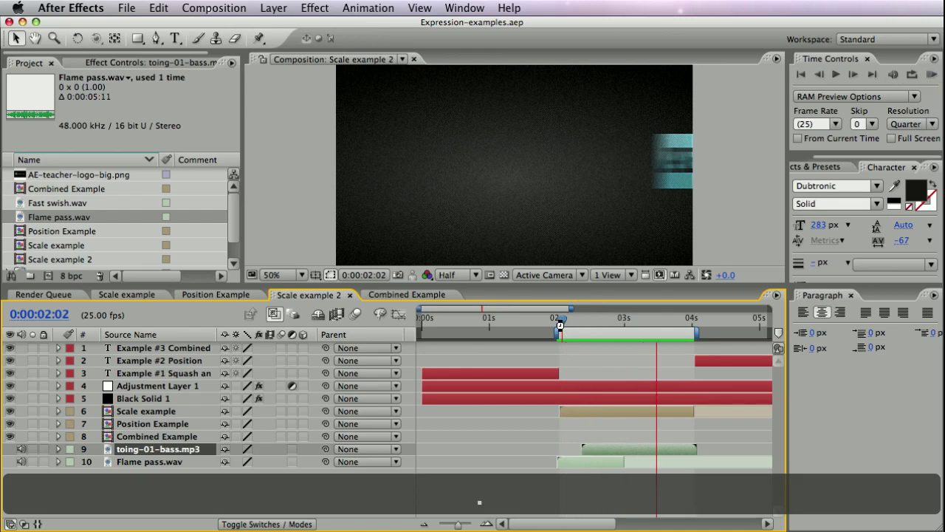
pyautogui.click(222, 482)
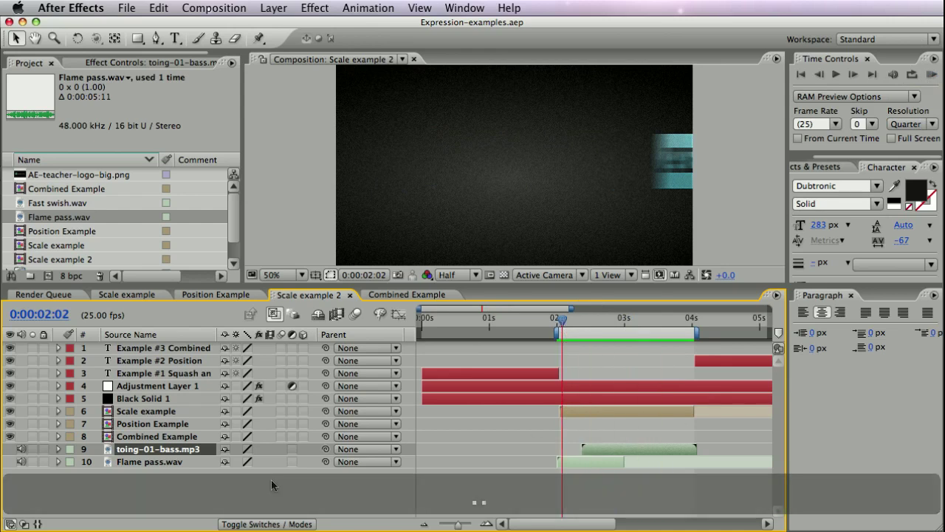
# Expand the toing-01-bass.mp3 layer to show its Audio Levels and waveform.
pyautogui.click(155, 450)
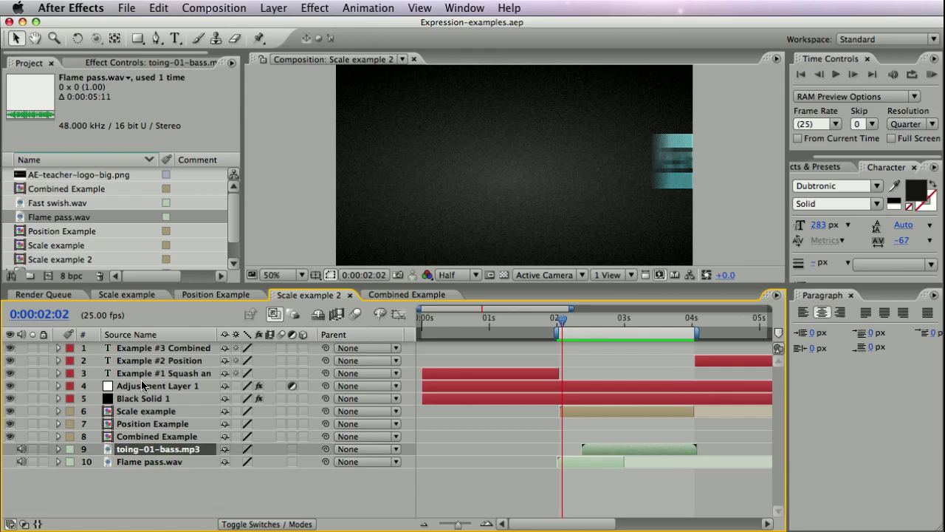
pyautogui.click(140, 437)
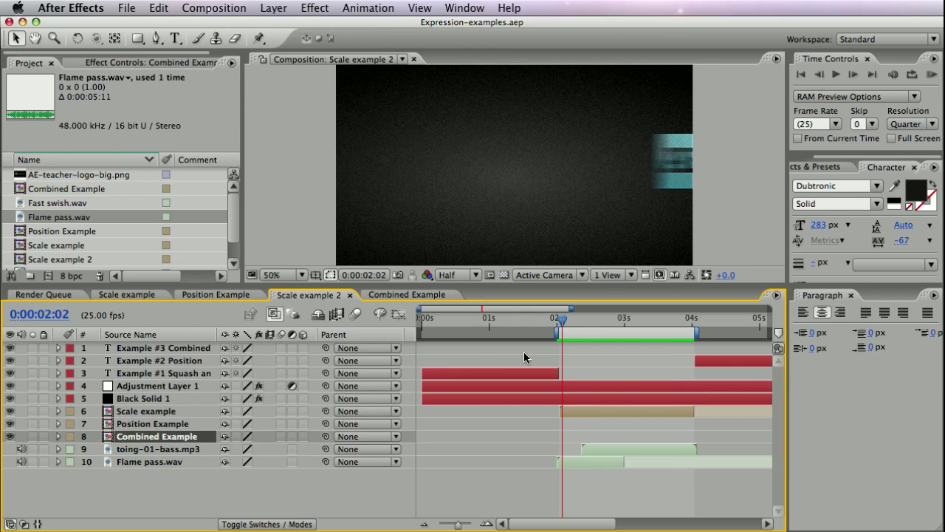
pyautogui.click(155, 449)
pyautogui.click(57, 449)
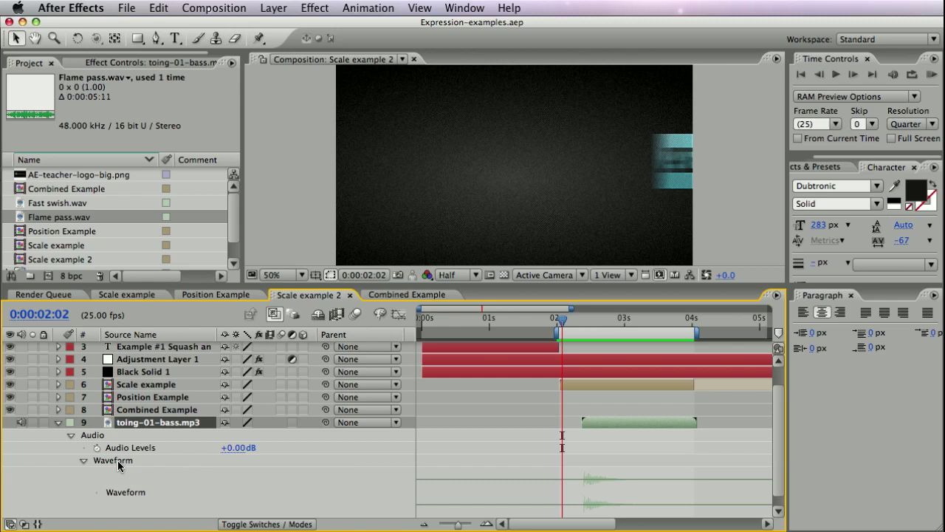
# Collapse the toing-01-bass.mp3 layer, then show only its Audio Levels with L.
pyautogui.click(58, 422)
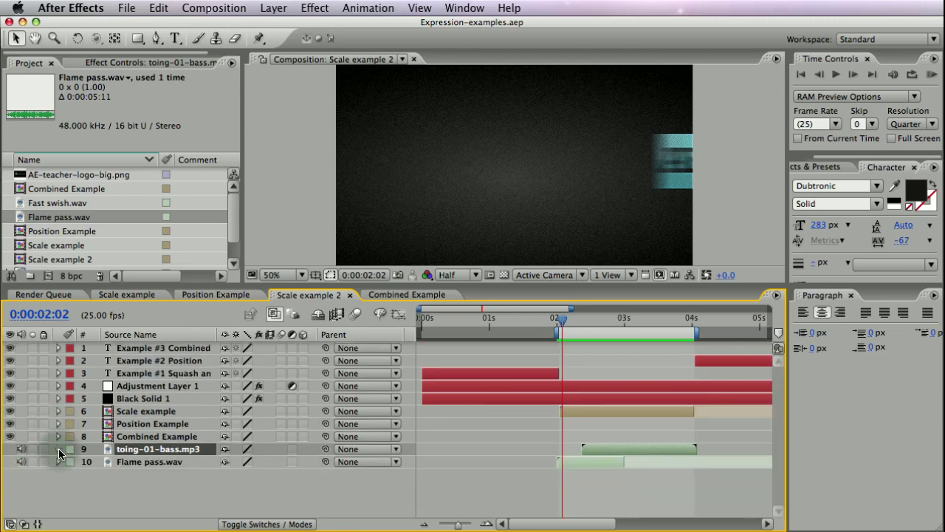
pyautogui.click(58, 448)
pyautogui.click(57, 421)
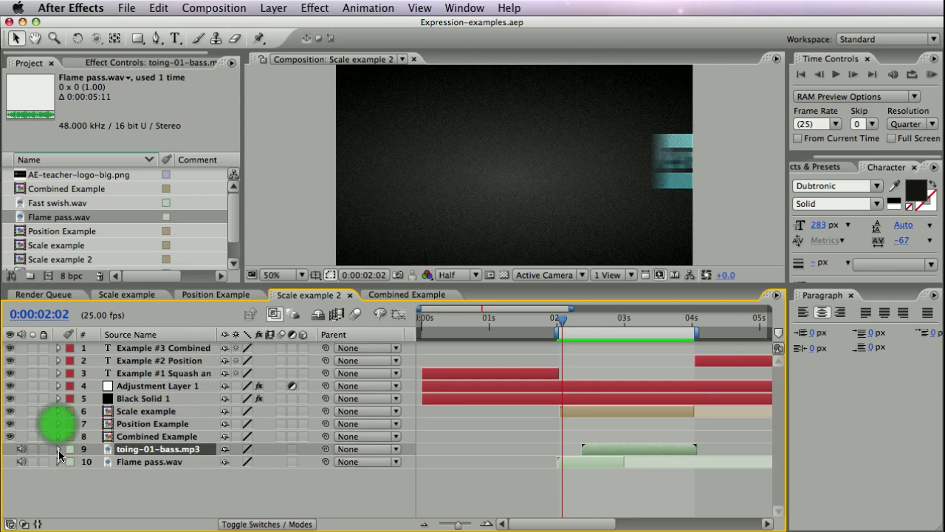
pyautogui.click(58, 448)
pyautogui.click(56, 421)
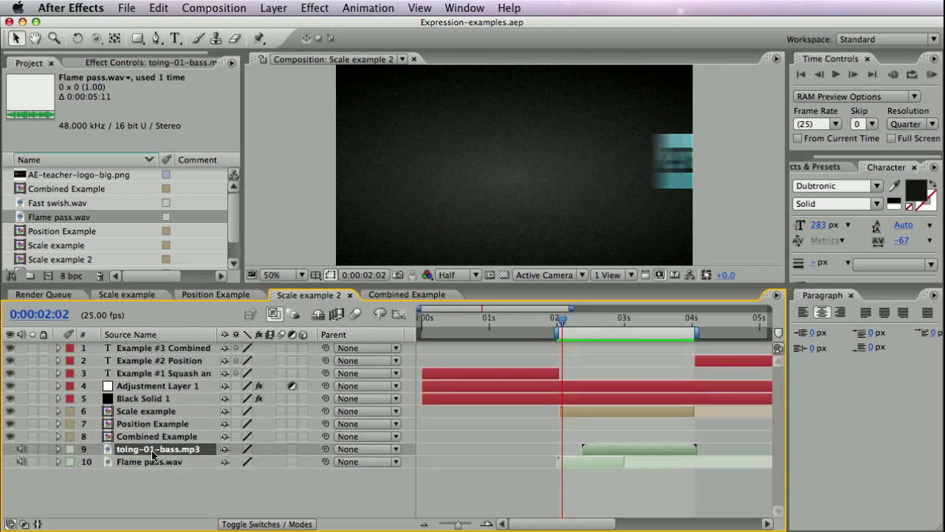
pyautogui.click(130, 459)
pyautogui.click(131, 451)
pyautogui.press('l')
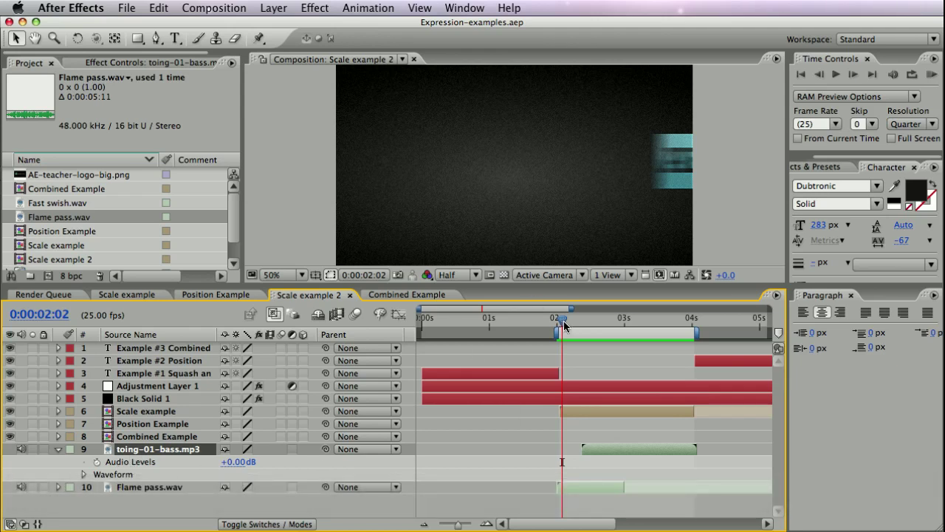
# Test an Audio Levels fade from 0:00:02:10 to -48 dB at 2:20, then delete the keyframes and collapse the layer.
pyautogui.moveTo(563, 320); pyautogui.dragTo(583, 321)
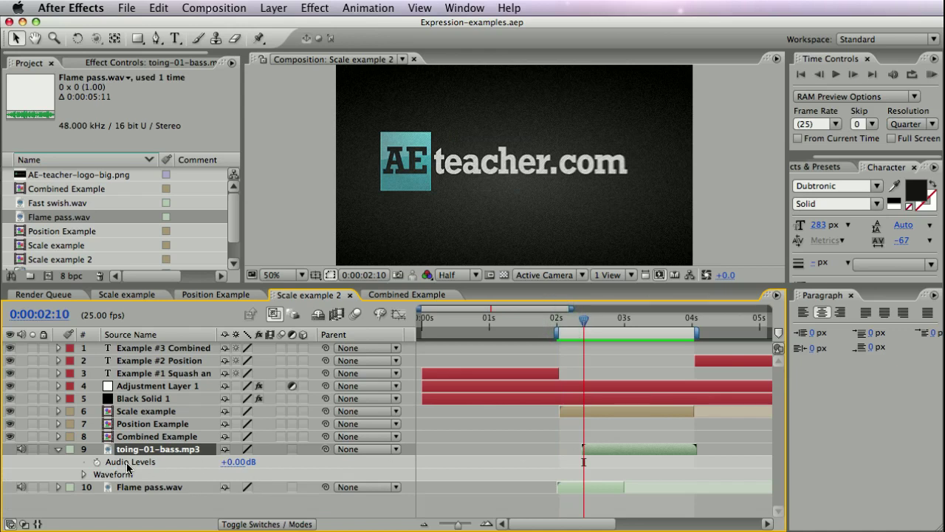
pyautogui.click(96, 462)
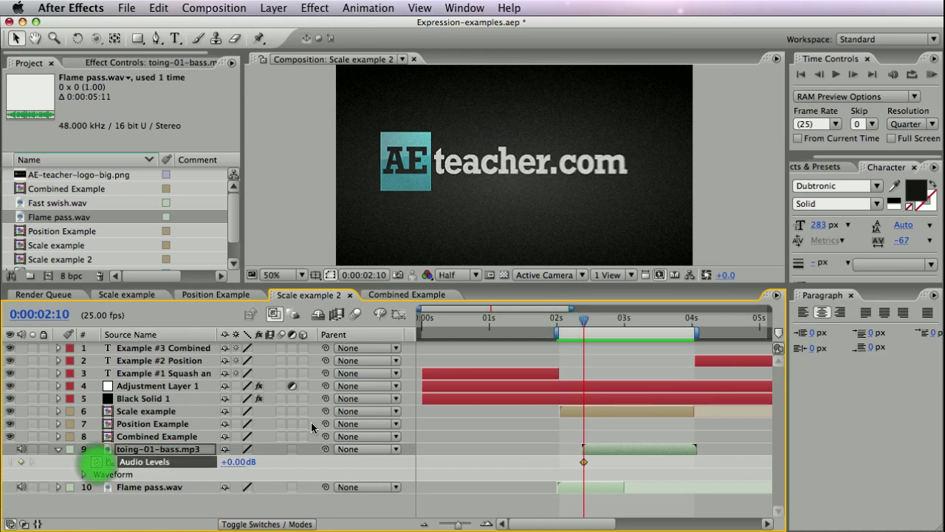
pyautogui.moveTo(581, 323); pyautogui.dragTo(609, 321)
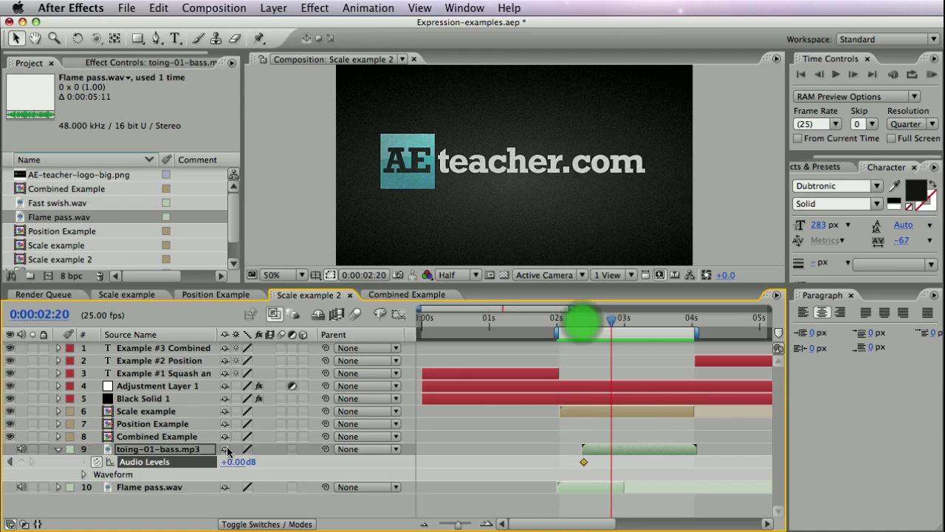
pyautogui.moveTo(242, 465)
pyautogui.mouseDown()
pyautogui.moveTo(236, 453)
pyautogui.moveTo(239, 463)
pyautogui.mouseUp()
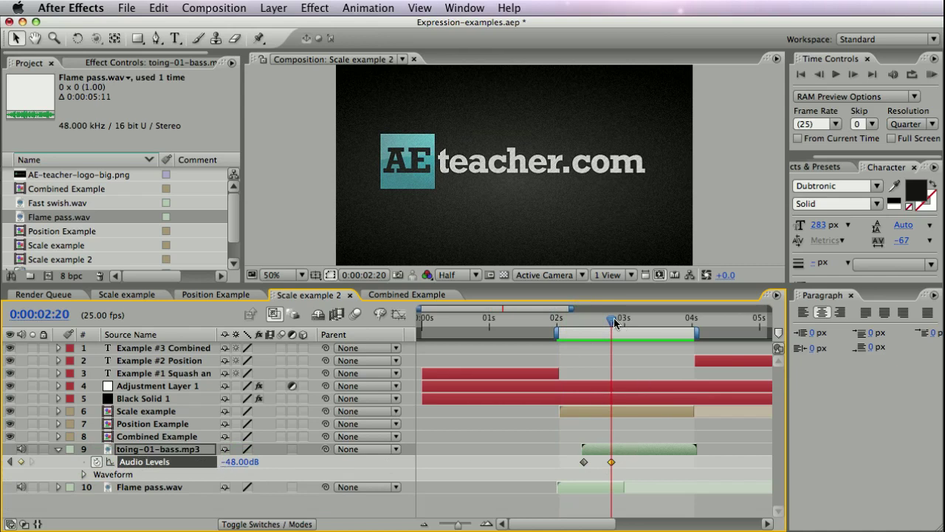
pyautogui.moveTo(612, 320); pyautogui.dragTo(584, 324)
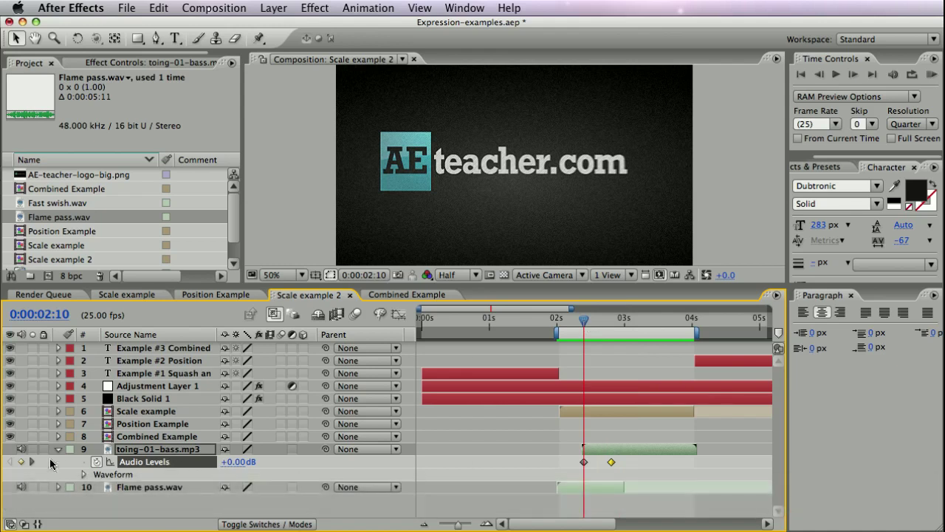
pyautogui.click(96, 462)
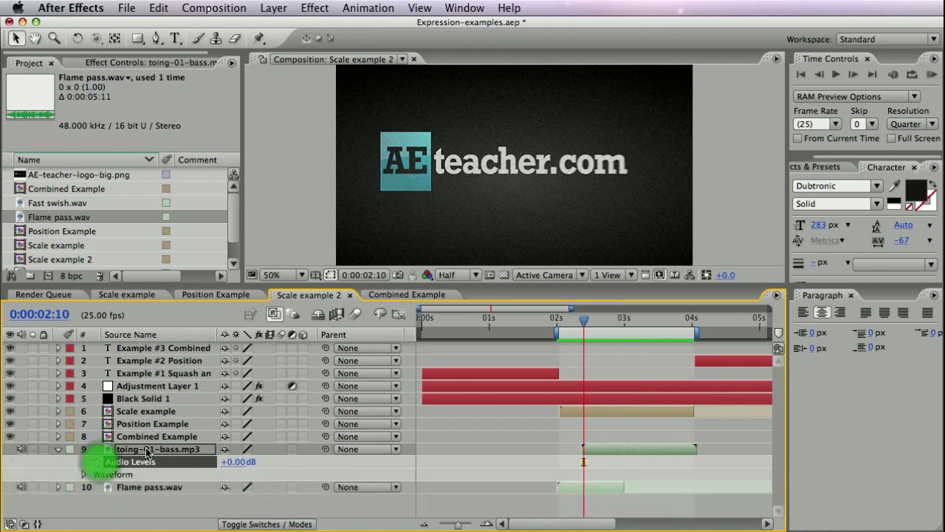
pyautogui.click(58, 449)
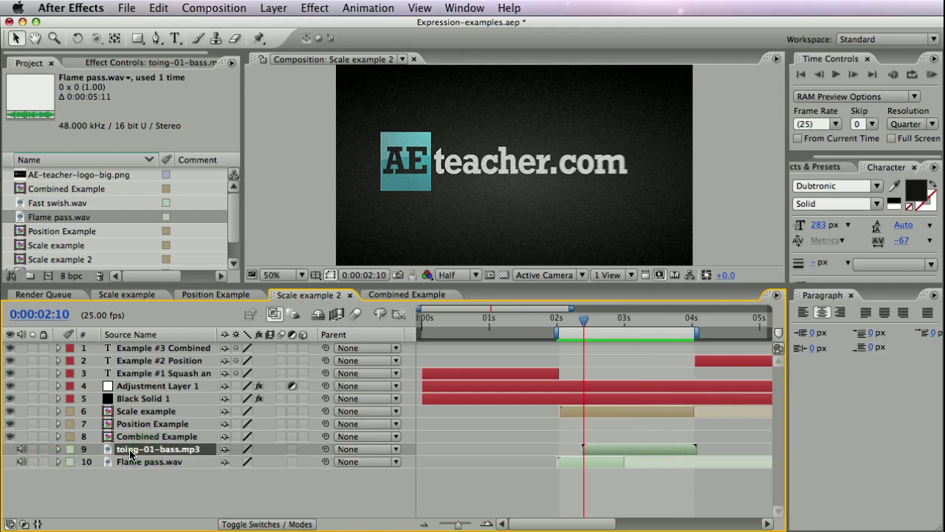
# Set the time to 0:00:02:10 and slide the toing-01-bass.mp3 layer a few frames earlier.
pyautogui.press('l')
pyautogui.press('l')
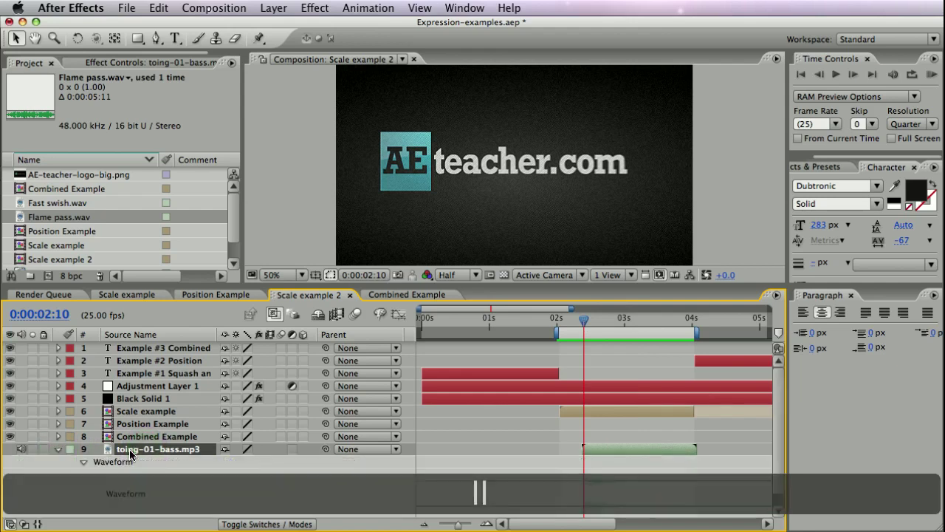
pyautogui.click(778, 452)
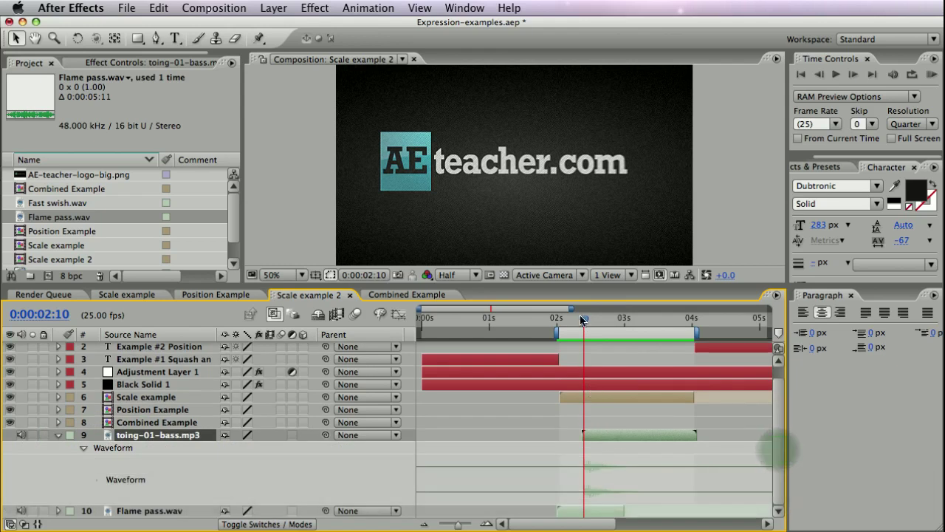
pyautogui.moveTo(583, 320)
pyautogui.mouseDown()
pyautogui.moveTo(623, 322)
pyautogui.moveTo(581, 326)
pyautogui.moveTo(588, 330)
pyautogui.moveTo(624, 330)
pyautogui.moveTo(581, 325)
pyautogui.mouseUp()
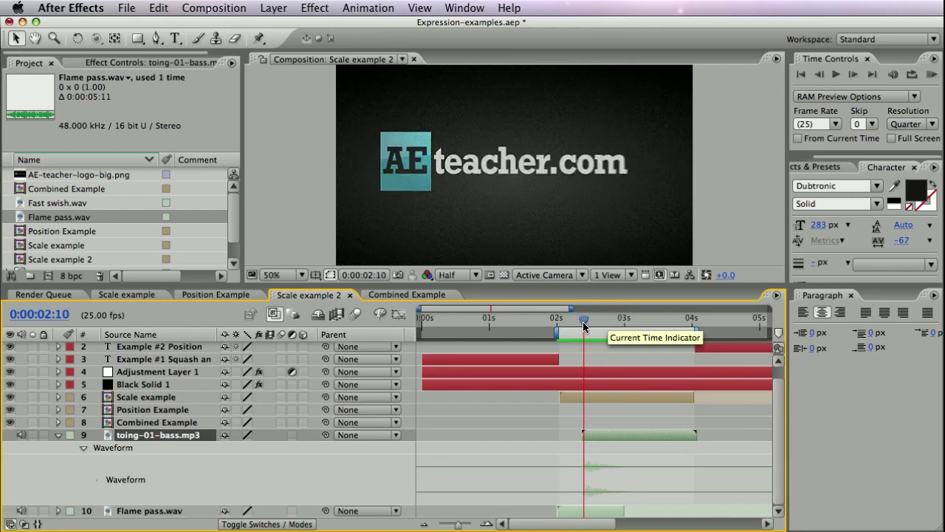
pyautogui.moveTo(584, 326); pyautogui.dragTo(573, 326)
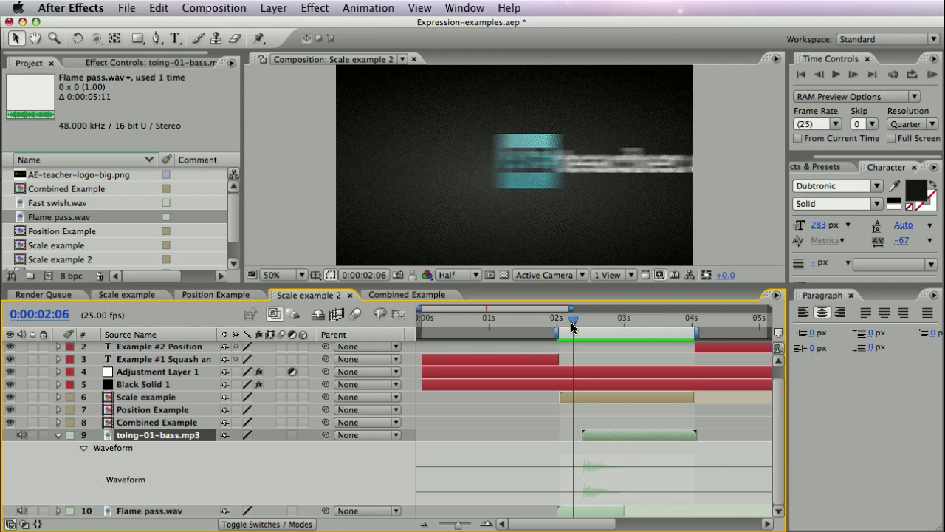
pyautogui.moveTo(574, 325); pyautogui.dragTo(578, 325)
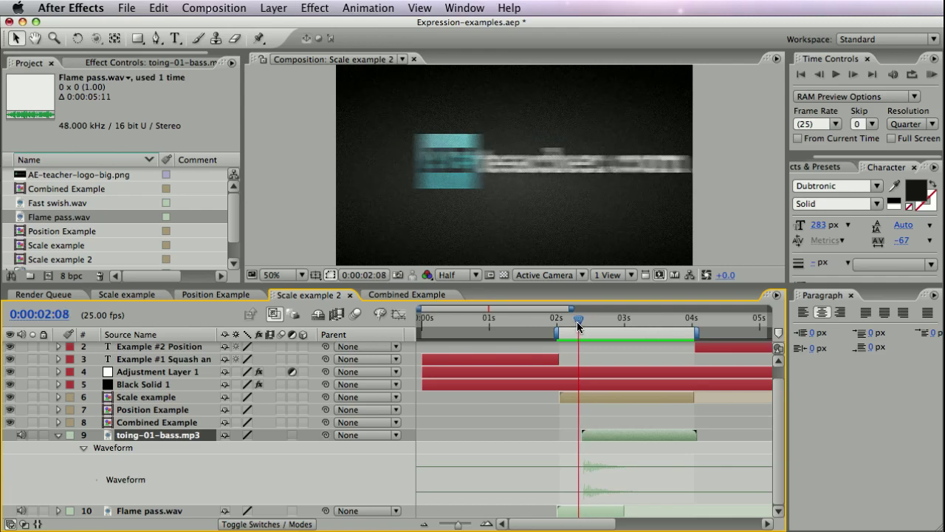
pyautogui.press('pagedown')
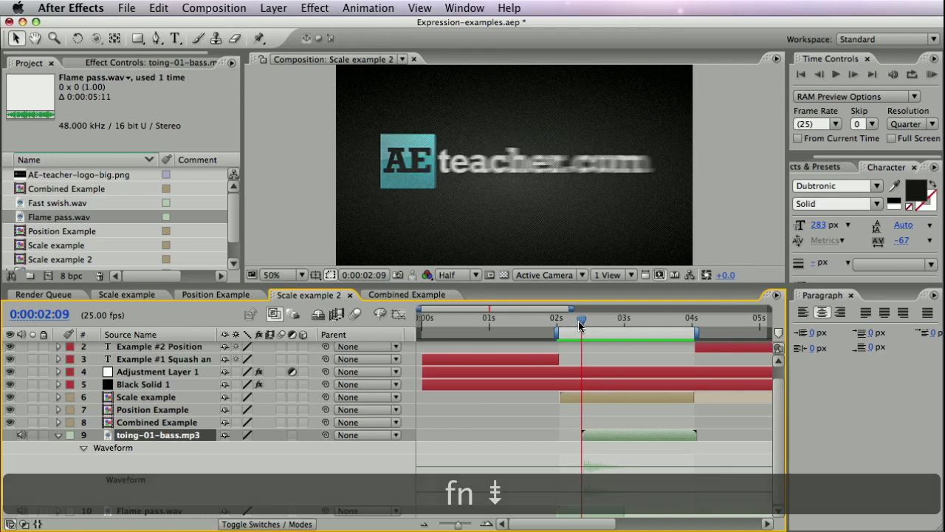
pyautogui.press('pagedown')
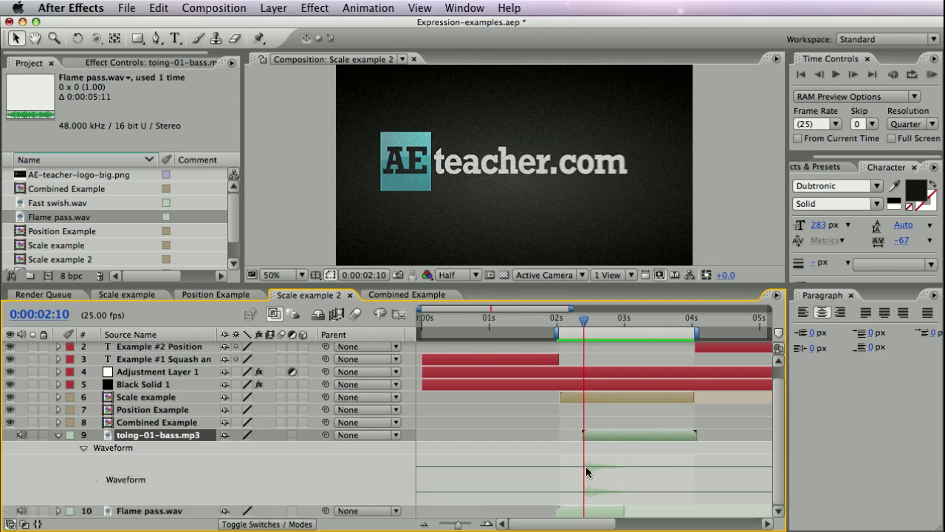
pyautogui.moveTo(613, 436)
pyautogui.mouseDown()
pyautogui.moveTo(587, 438)
pyautogui.moveTo(599, 434)
pyautogui.mouseUp()
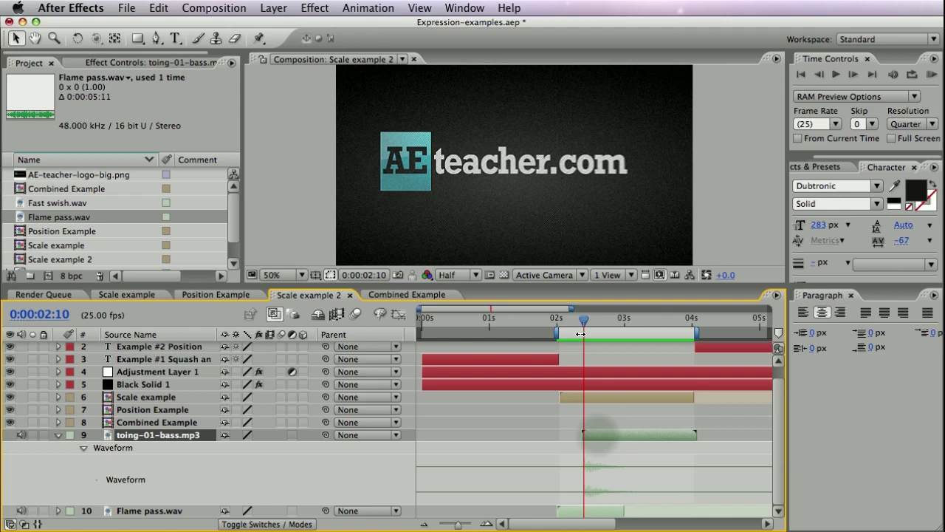
# Show Flame pass.wav's Audio Levels, scrub its fade from 0:00:02:10, and zoom the timeline into 2–3 seconds.
pyautogui.click(57, 435)
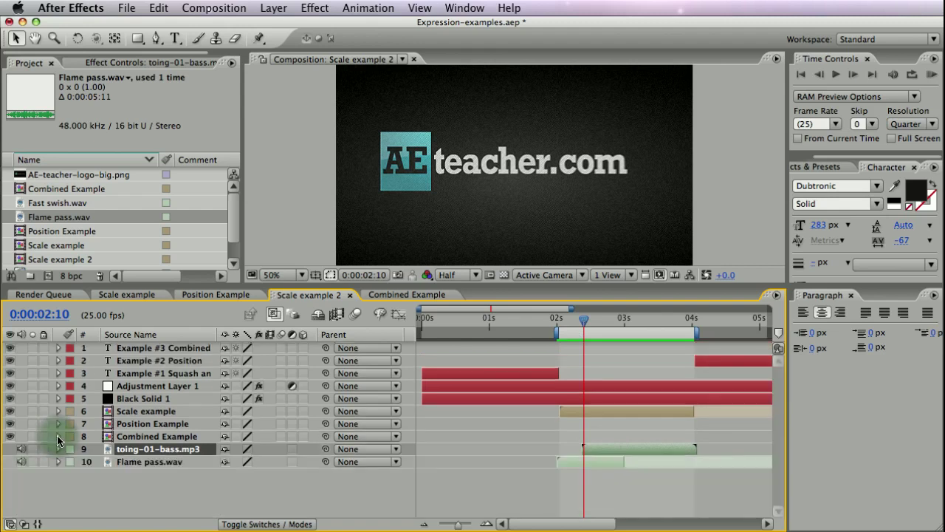
pyautogui.click(157, 464)
pyautogui.press('l')
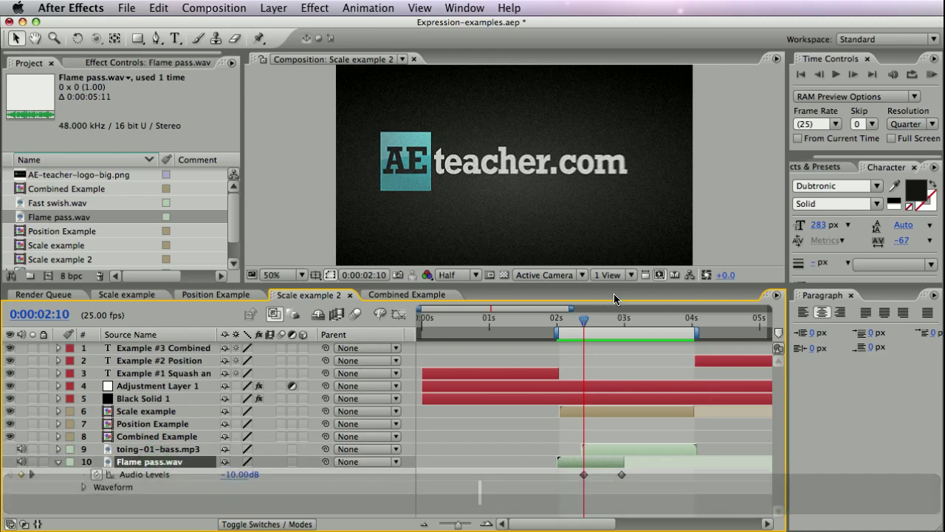
pyautogui.click(589, 322)
pyautogui.moveTo(589, 322); pyautogui.dragTo(593, 331)
pyautogui.press('j')
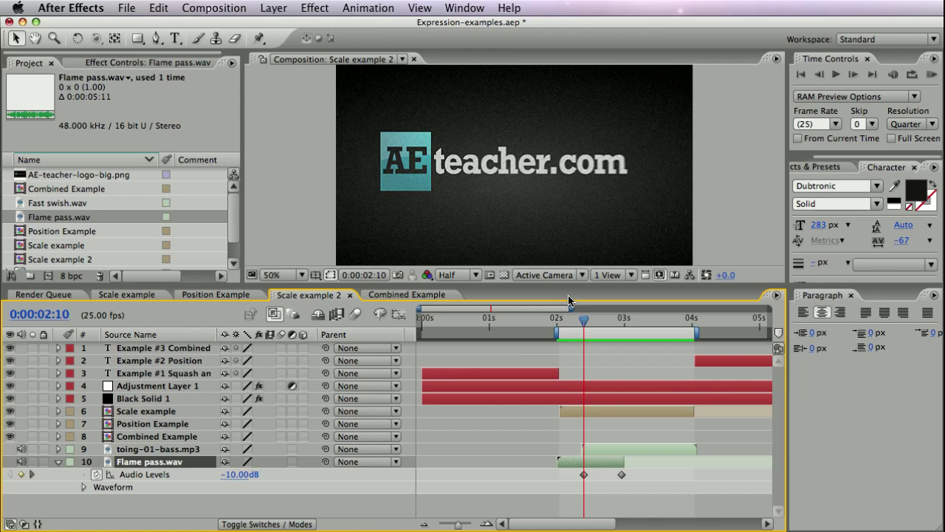
pyautogui.moveTo(589, 322); pyautogui.dragTo(599, 327)
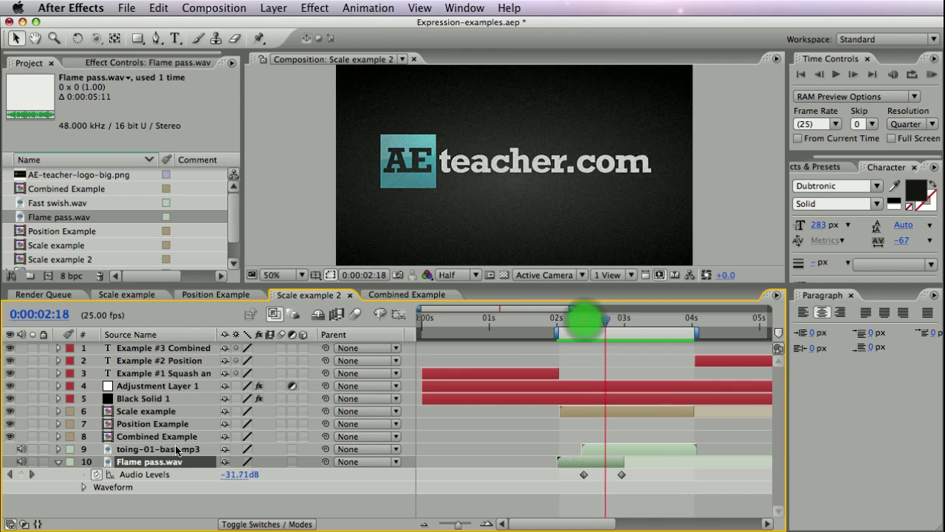
pyautogui.click(781, 468)
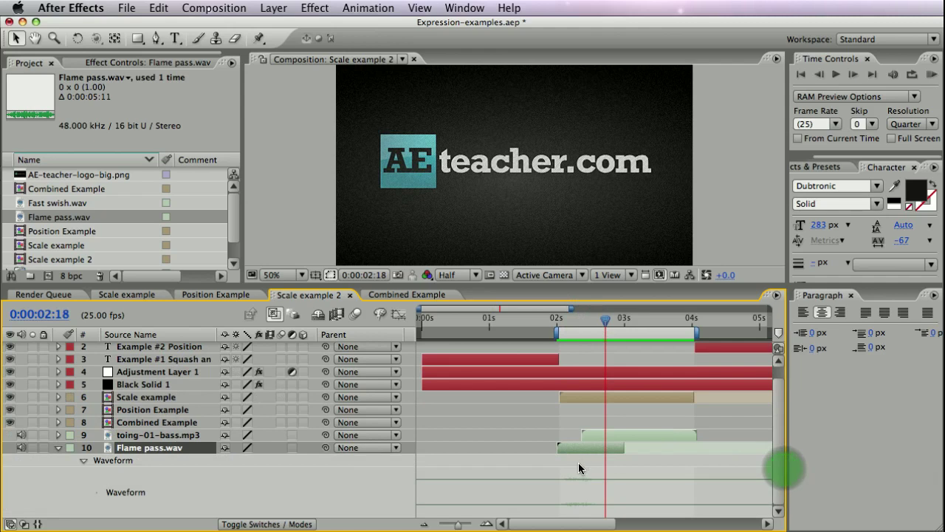
pyautogui.moveTo(458, 526); pyautogui.dragTo(466, 525)
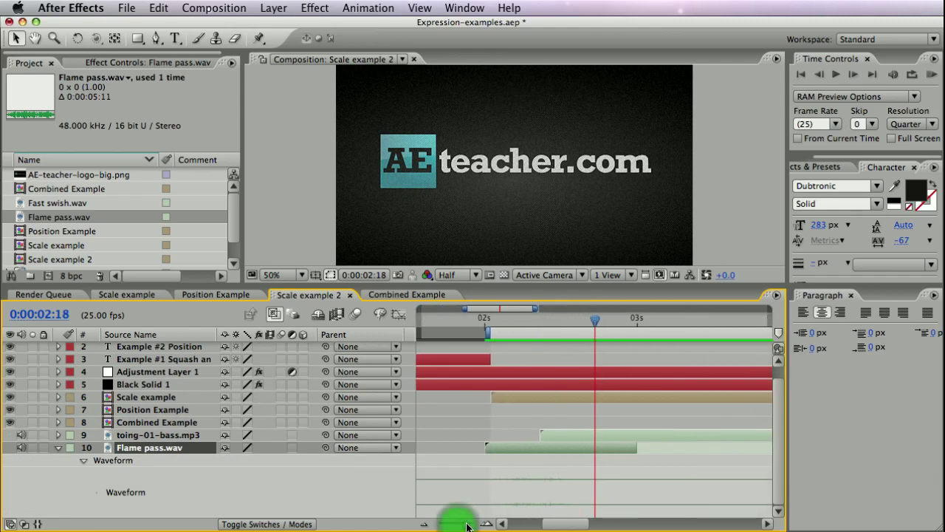
# Label Flame pass.wav purple and return to its 0:00:02:10 Audio Levels keyframe.
pyautogui.click(67, 447)
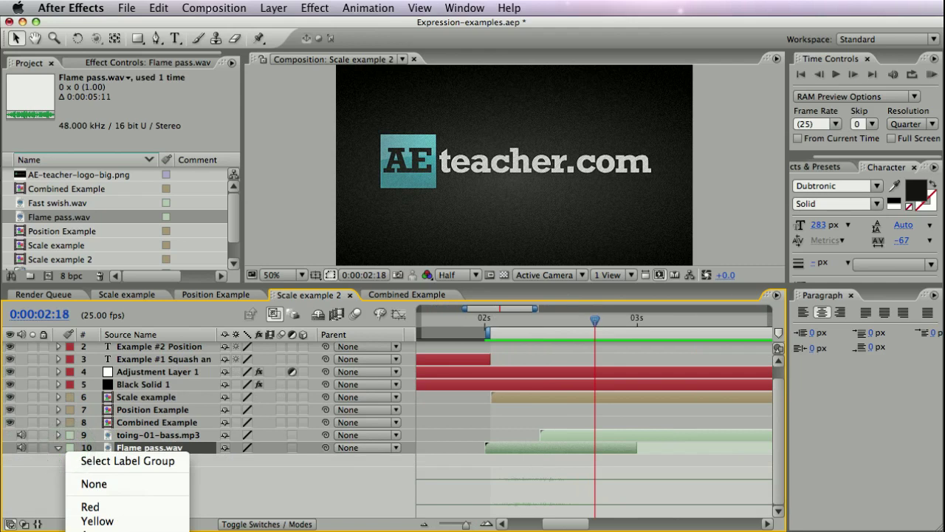
pyautogui.click(103, 531)
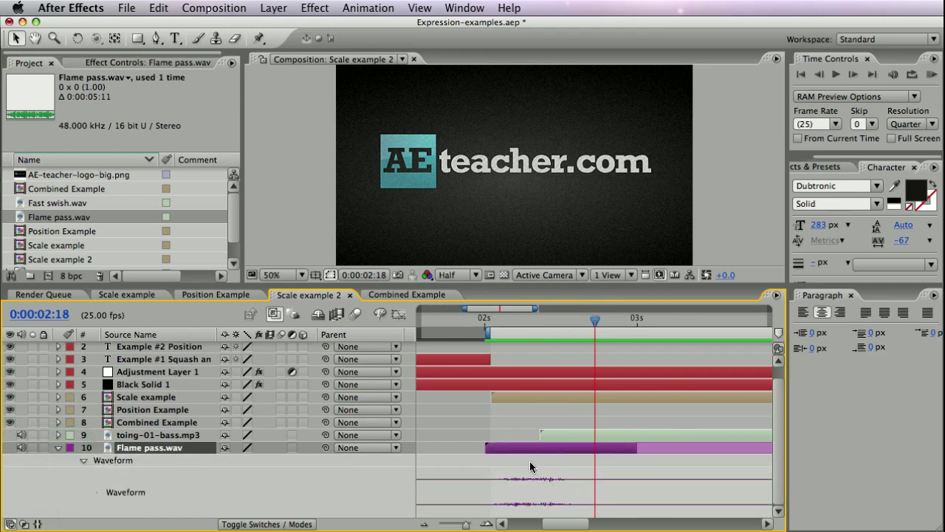
pyautogui.press('l')
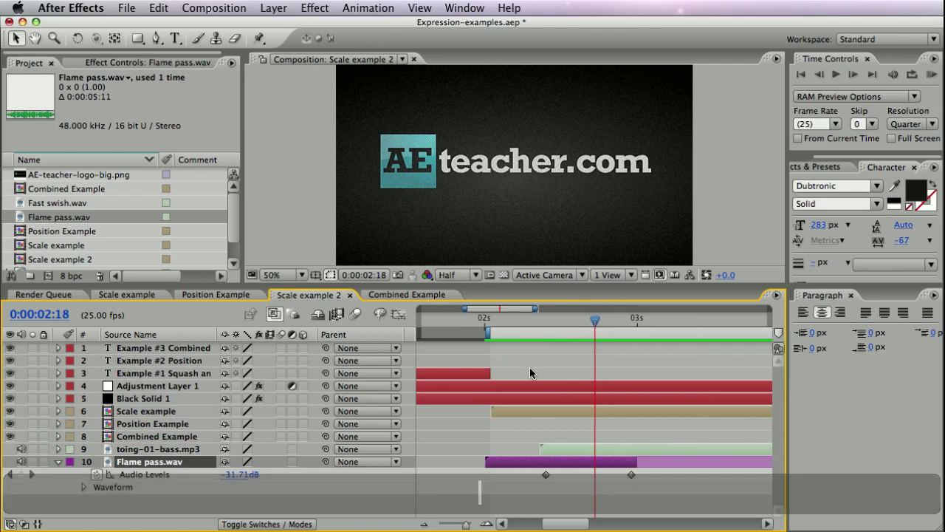
pyautogui.moveTo(595, 323); pyautogui.dragTo(544, 339)
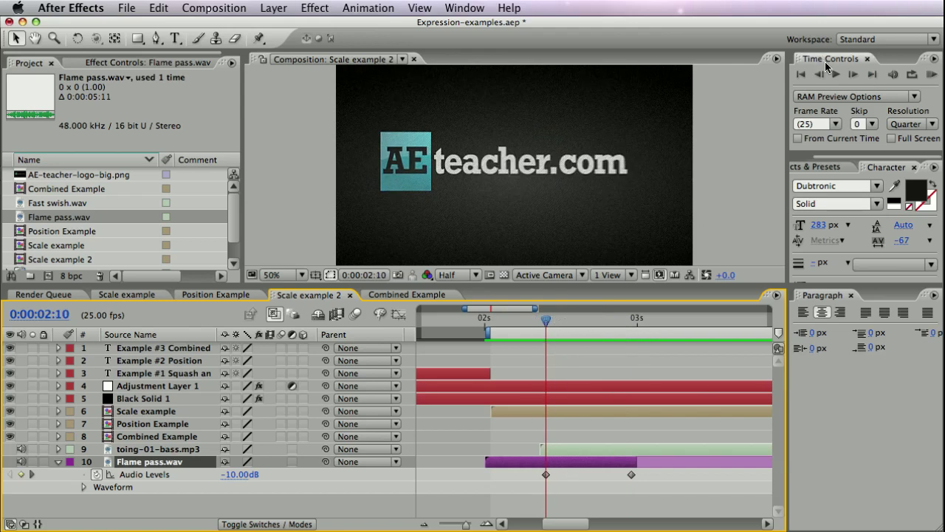
# Open the Audio panel and raise Flame pass.wav's 0:00:02:10 keyframe from -10 to +2.29 dB.
pyautogui.click(465, 9)
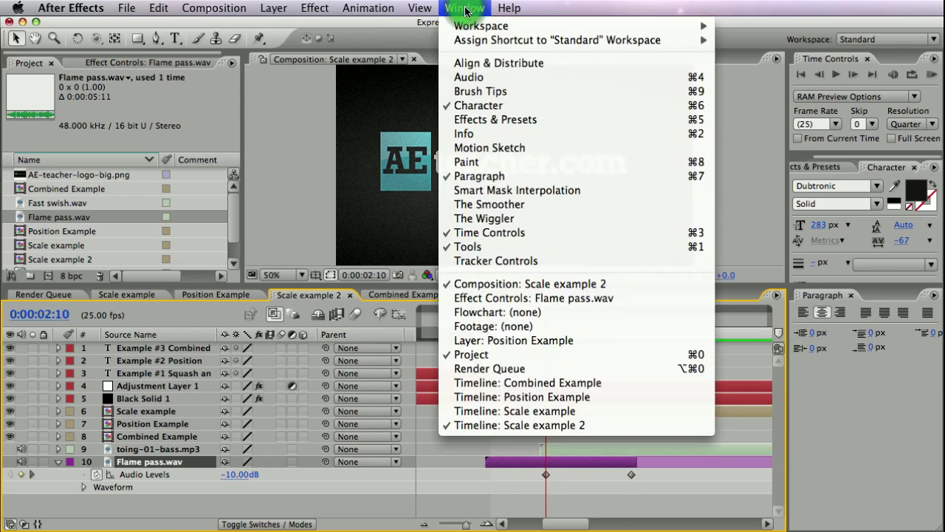
pyautogui.click(467, 78)
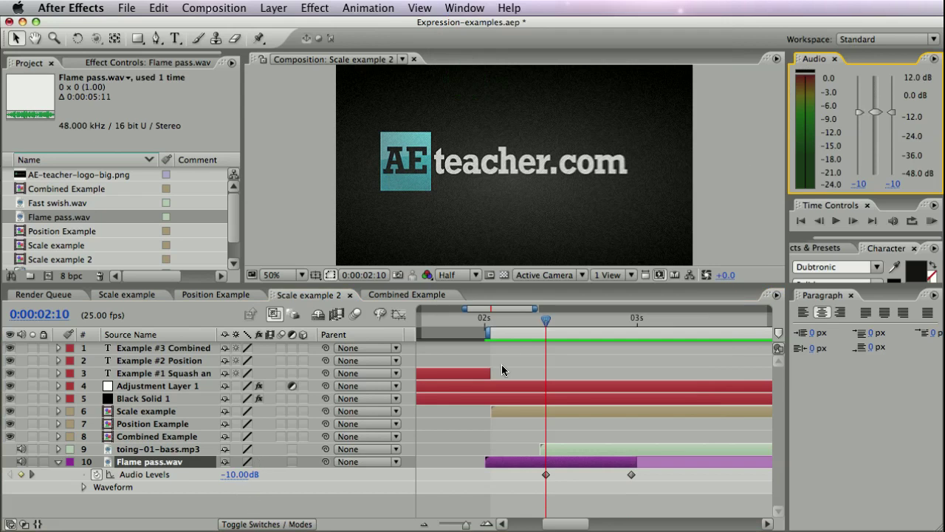
pyautogui.moveTo(875, 112); pyautogui.dragTo(878, 91)
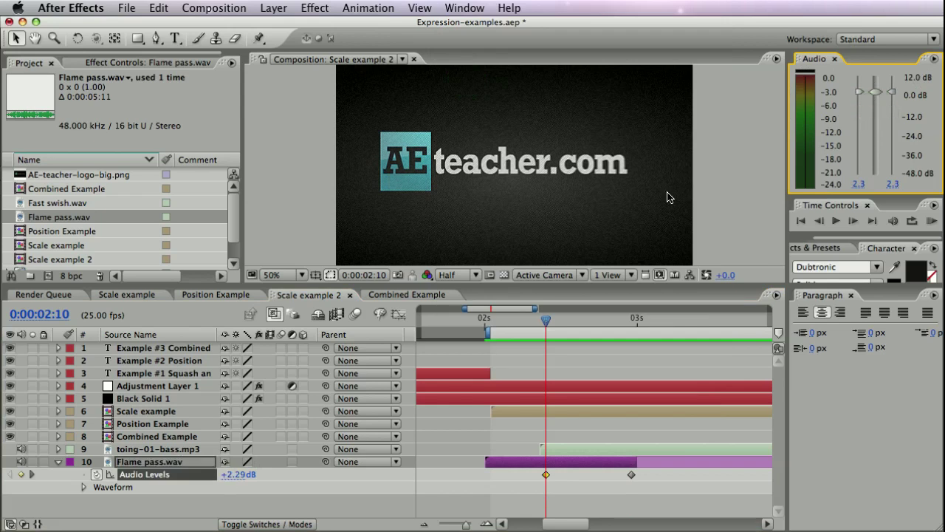
# Set the Audio panel levels to -23.52 dB left and -4.54 dB right, then scrub to preview.
pyautogui.moveTo(872, 95); pyautogui.dragTo(860, 139)
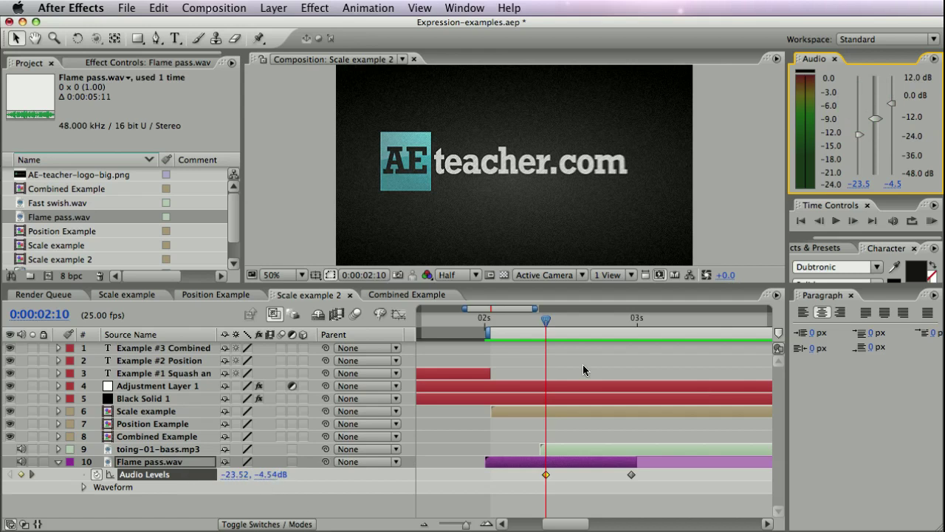
pyautogui.moveTo(548, 319)
pyautogui.mouseDown()
pyautogui.moveTo(628, 320)
pyautogui.moveTo(532, 324)
pyautogui.moveTo(633, 323)
pyautogui.moveTo(547, 333)
pyautogui.mouseUp()
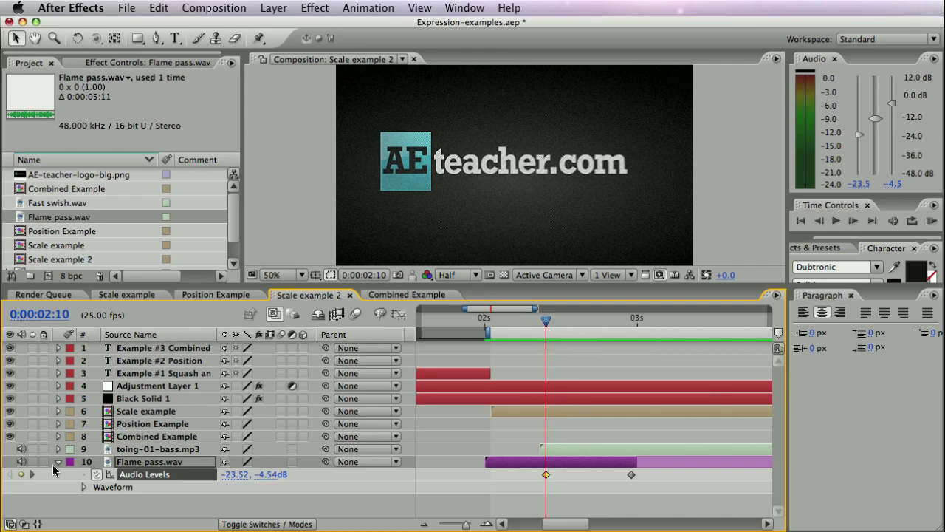
# Collapse Flame pass.wav, select toing-01-bass.mp3, and zoom the timeline back out to 0–6 seconds.
pyautogui.click(57, 461)
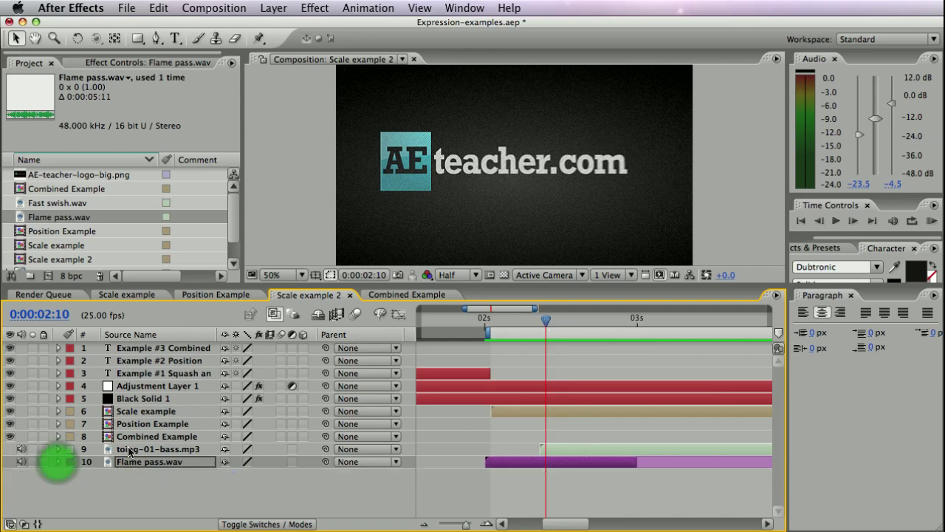
pyautogui.click(135, 450)
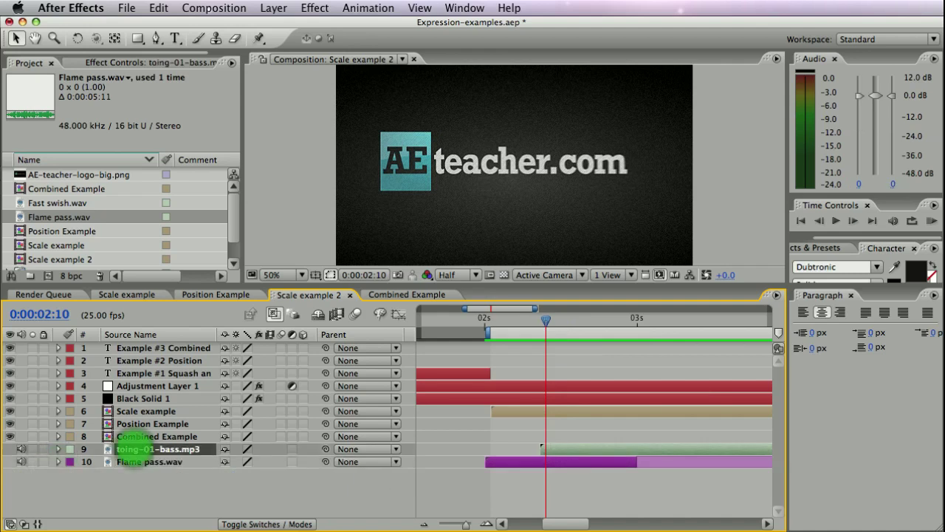
pyautogui.moveTo(467, 525); pyautogui.dragTo(455, 525)
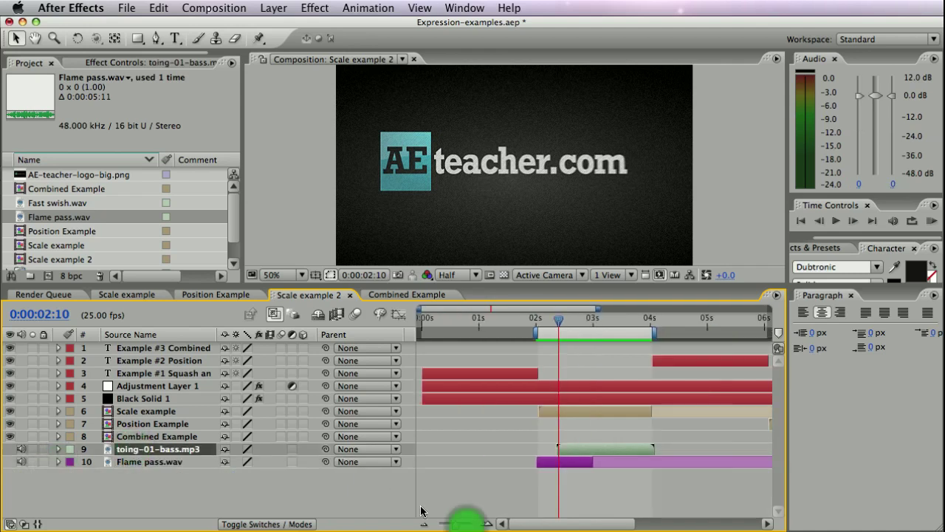
pyautogui.press('l')
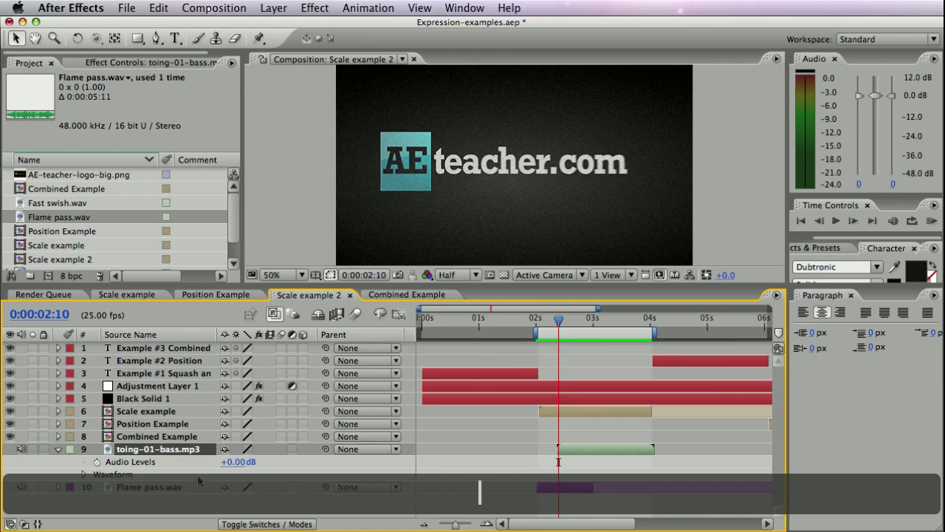
pyautogui.press('l')
pyautogui.press('l')
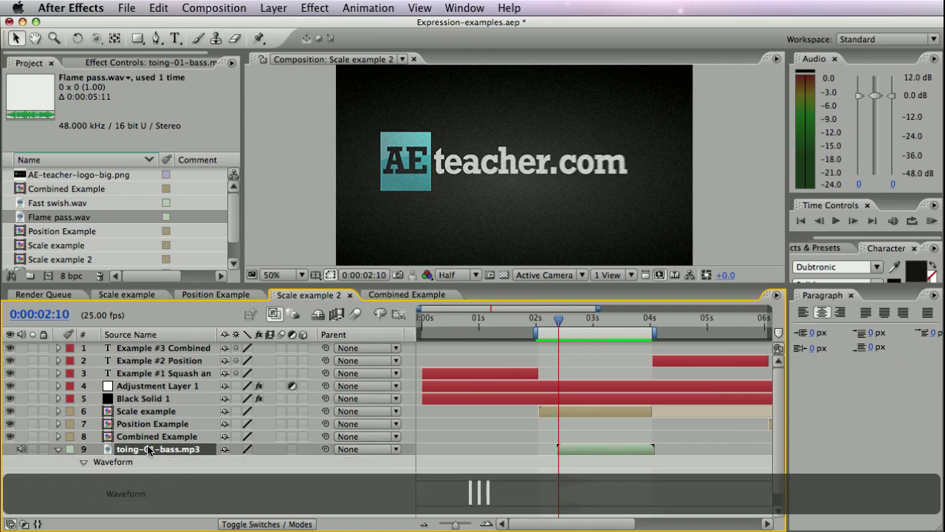
# Try a later duplicate of toing-01-bass.mp3, delete it, and scroll the Project panel to the footage.
pyautogui.press('super+d')
pyautogui.moveTo(606, 449); pyautogui.dragTo(699, 449)
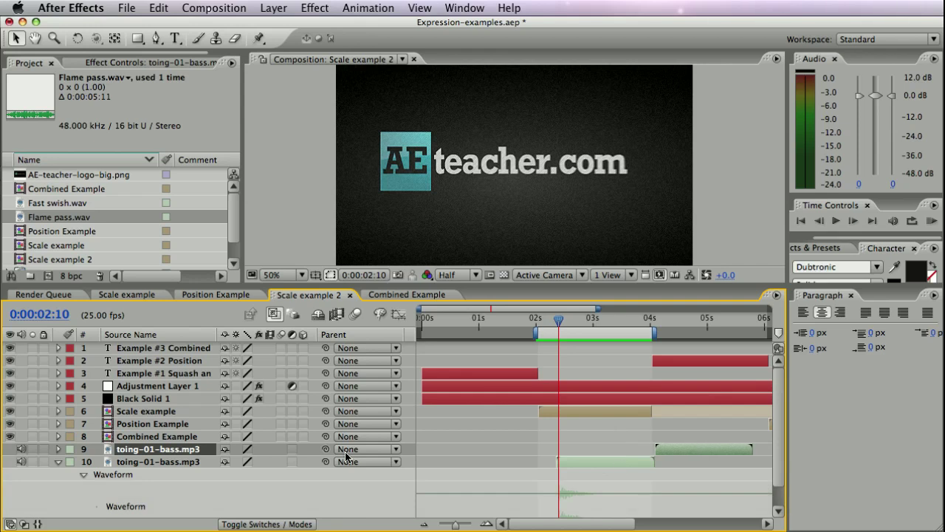
pyautogui.press('Delete')
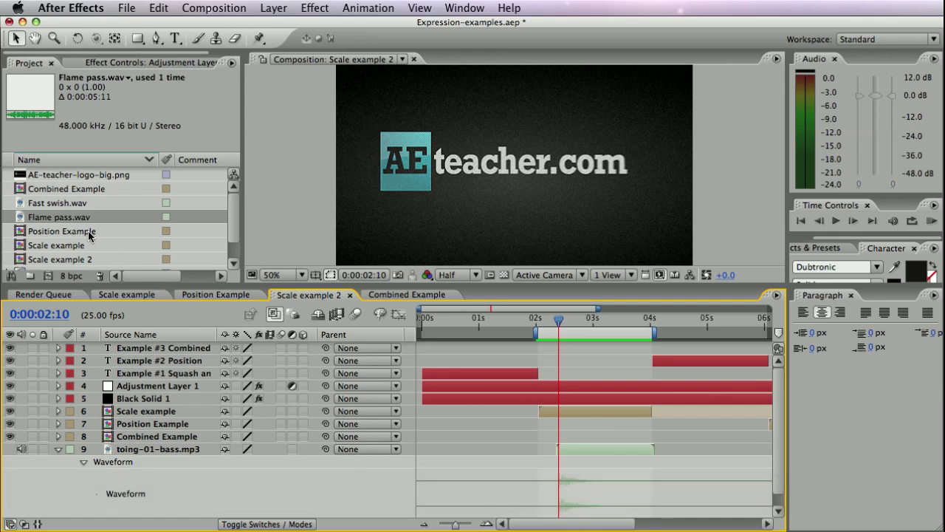
pyautogui.moveTo(237, 226); pyautogui.dragTo(238, 253)
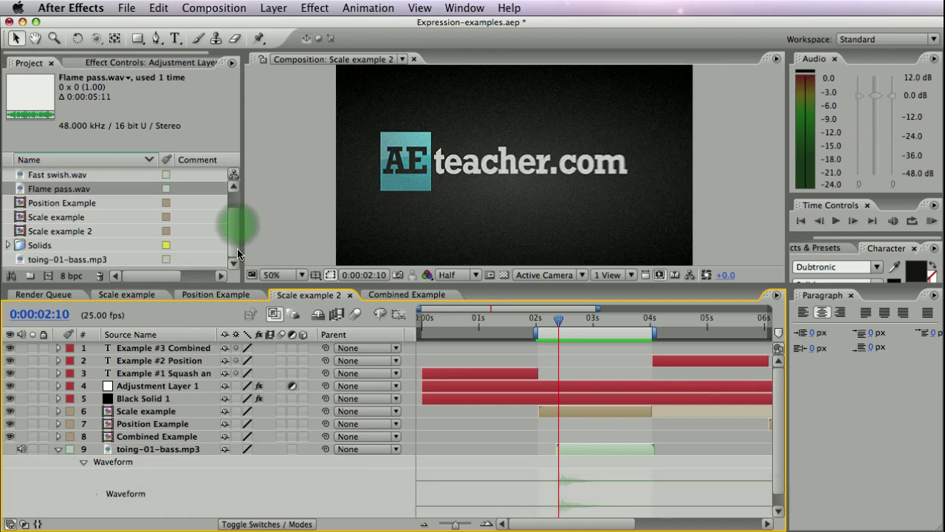
# Interpret the toing-01-bass.mp3 footage to loop 2 times, extending it to 0:00:03:14.
pyautogui.click(65, 260)
pyautogui.rightClick(74, 261)
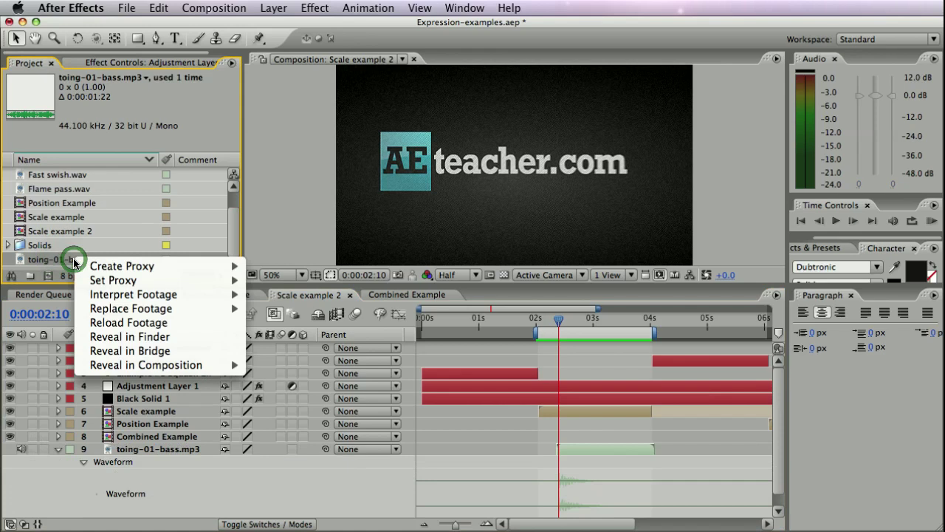
pyautogui.moveTo(125, 296)
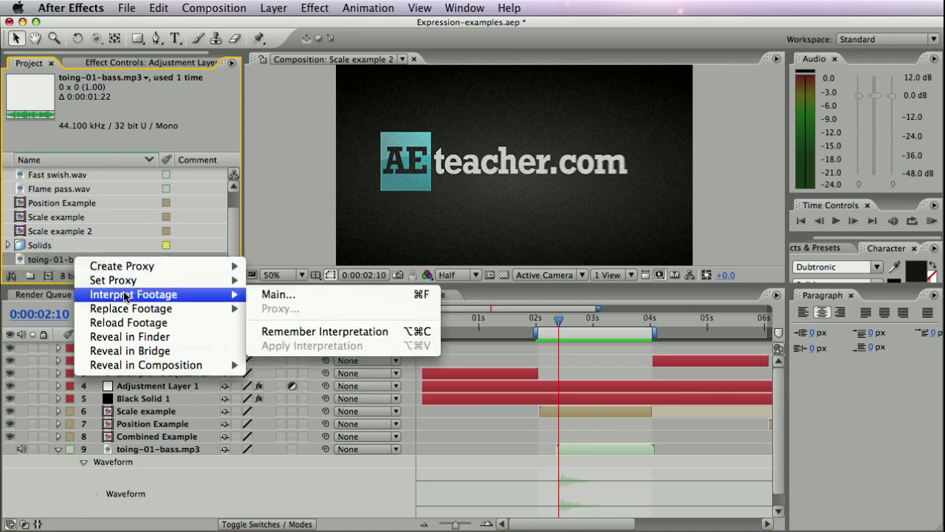
pyautogui.click(268, 296)
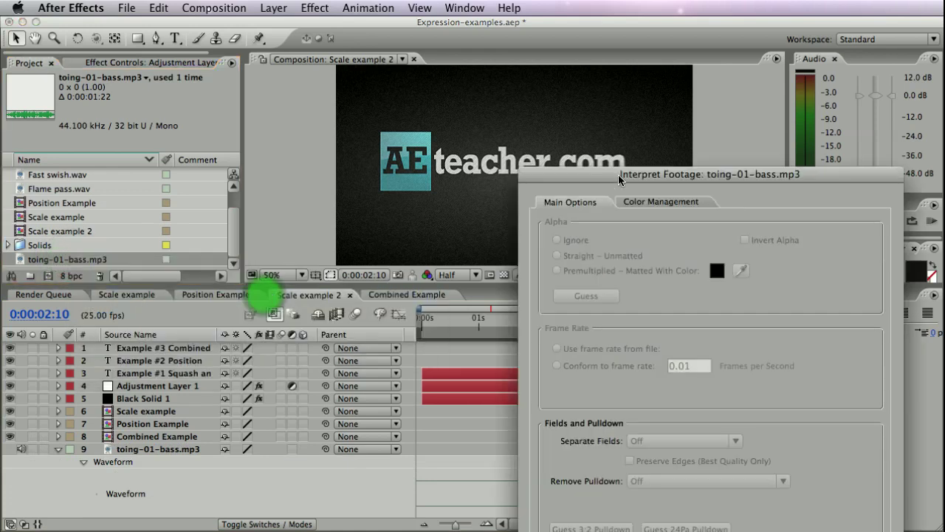
pyautogui.moveTo(619, 179); pyautogui.dragTo(404, 29)
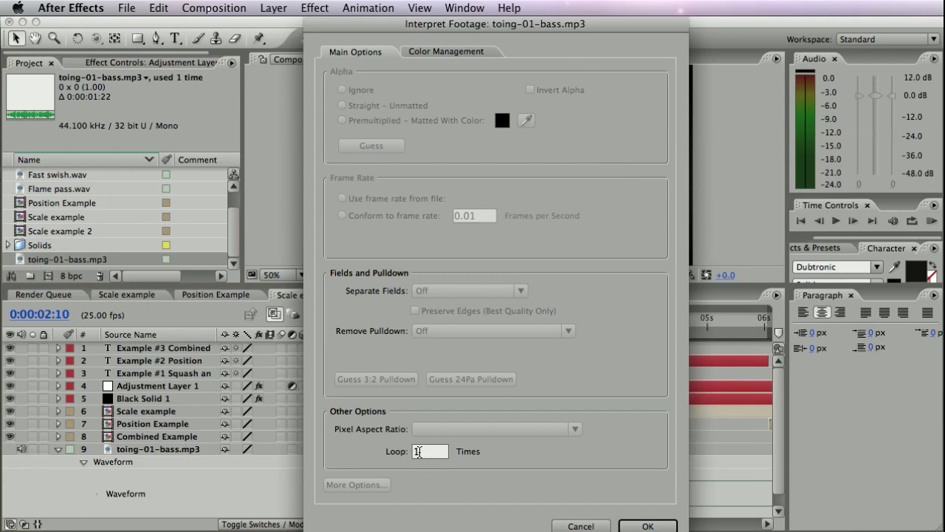
pyautogui.doubleClick(420, 452)
pyautogui.press('BackSpace')
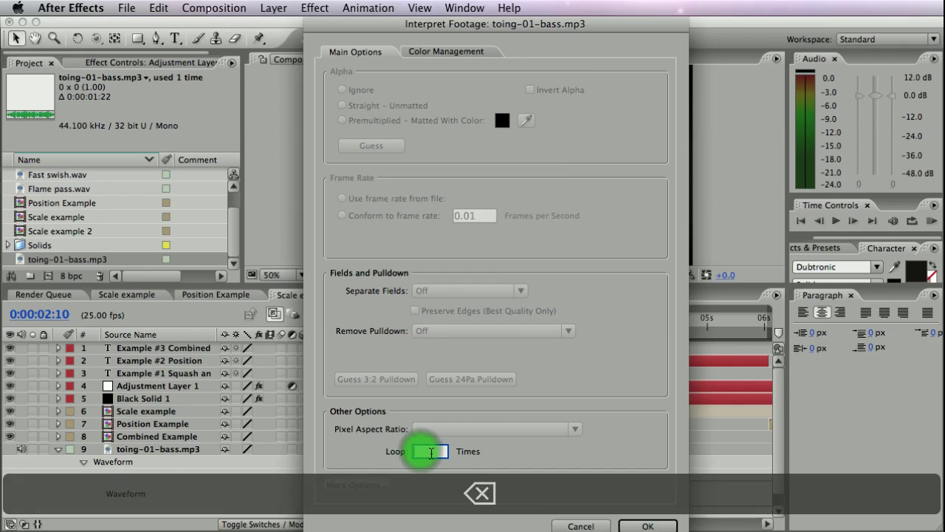
pyautogui.write('2')
pyautogui.click(630, 526)
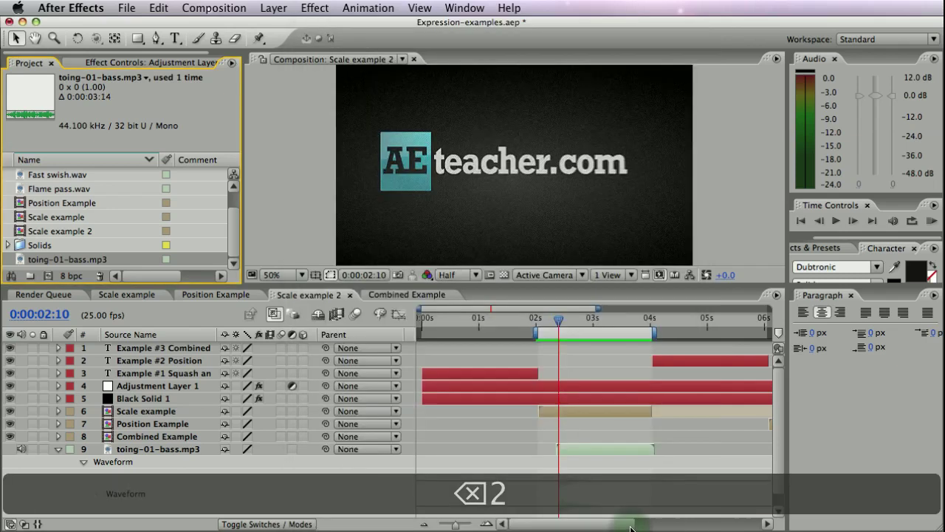
# Extend the toing-01-bass.mp3 layer's end to nearly 6 seconds, covering both loops, then collapse its waveform.
pyautogui.click(127, 449)
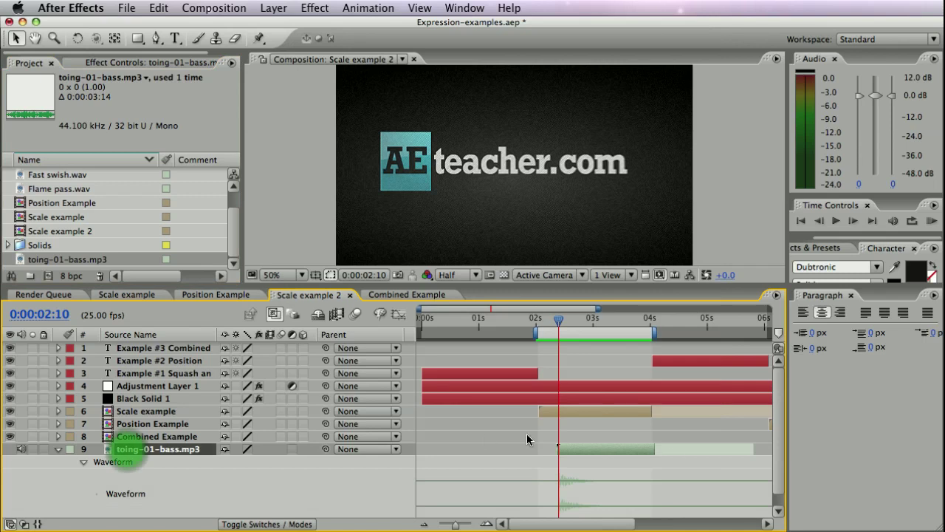
pyautogui.moveTo(655, 449); pyautogui.dragTo(763, 458)
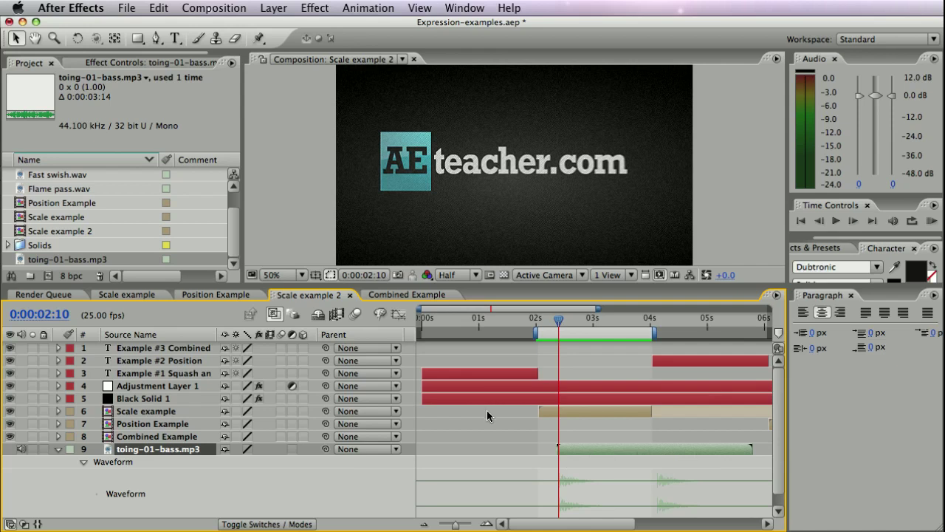
pyautogui.moveTo(751, 451); pyautogui.dragTo(634, 450)
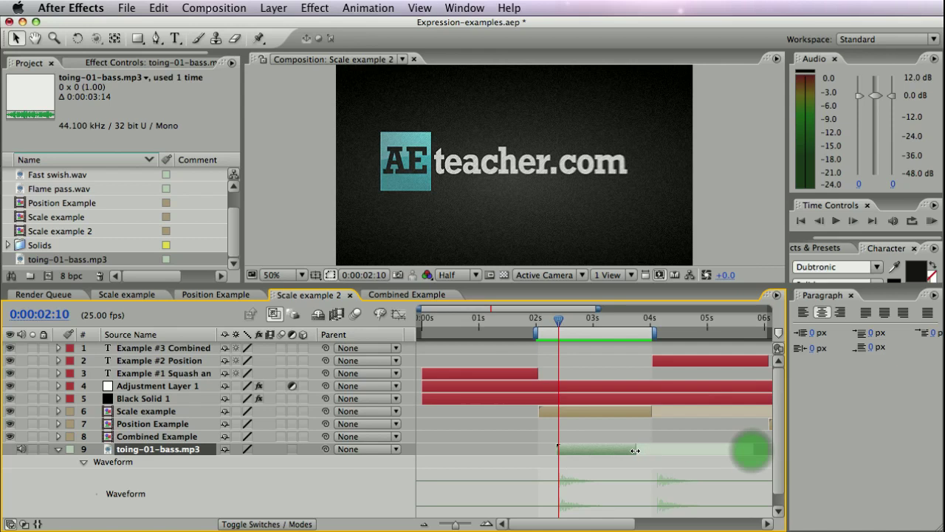
pyautogui.click(781, 446)
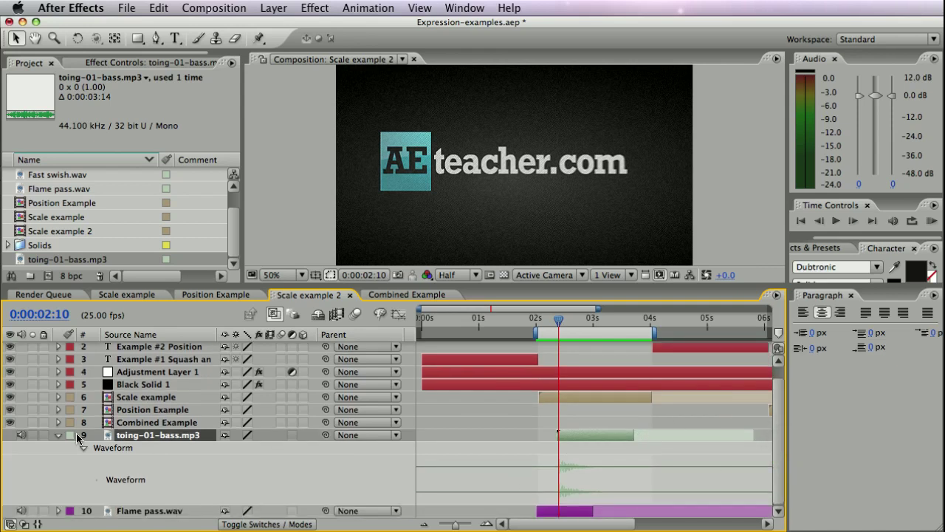
pyautogui.click(57, 434)
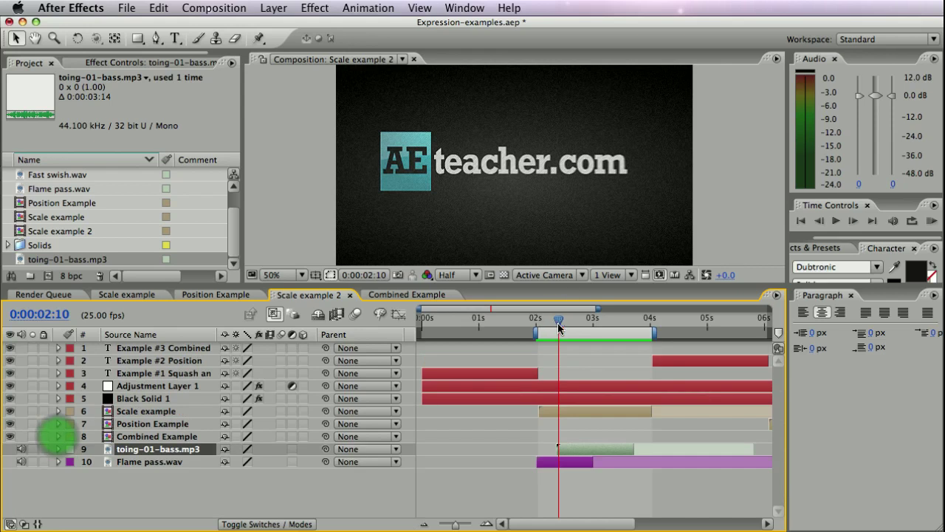
pyautogui.moveTo(559, 322); pyautogui.dragTo(630, 324)
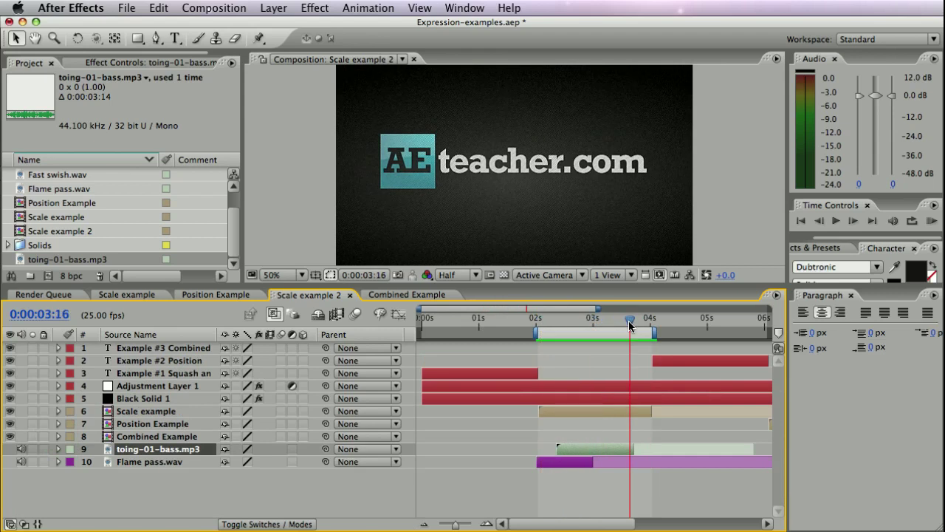
# Move the current time back to 0:00:03:06 and look through the File and Composition menus.
pyautogui.moveTo(628, 322); pyautogui.dragTo(607, 322)
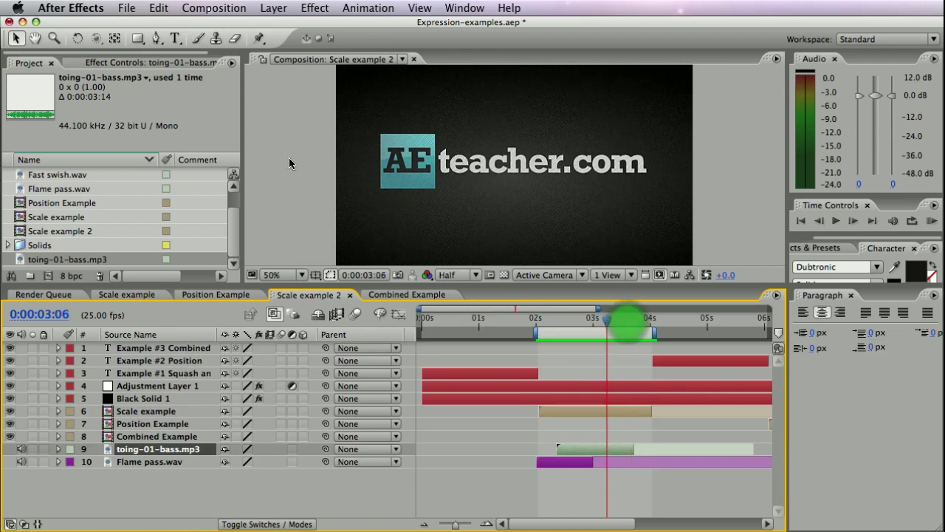
pyautogui.click(127, 8)
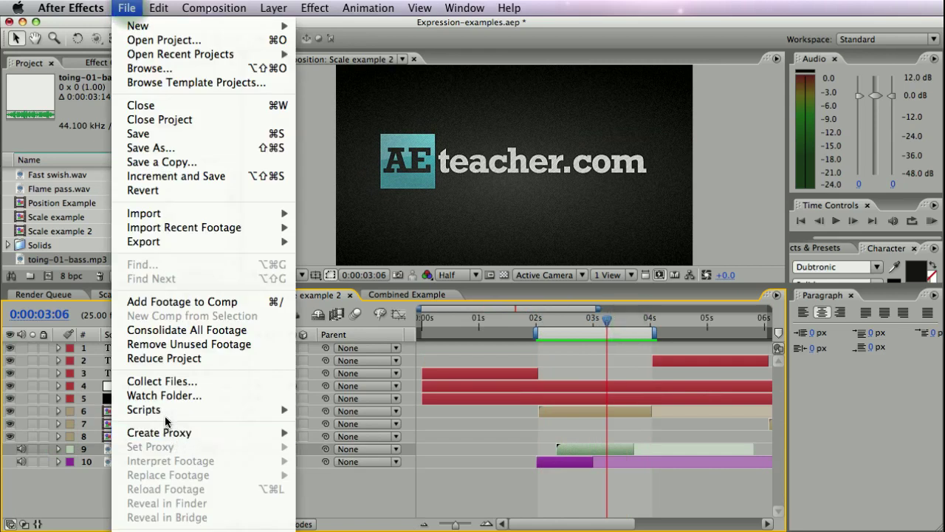
pyautogui.moveTo(169, 242)
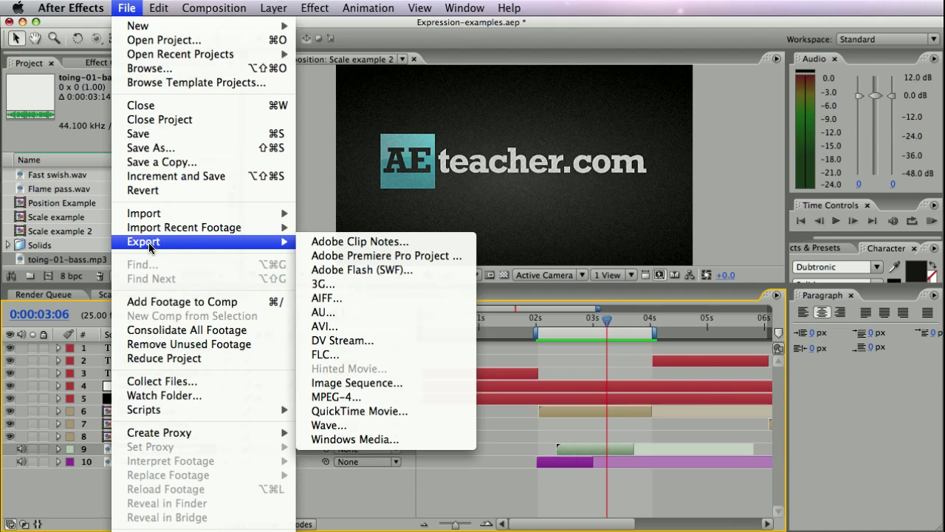
pyautogui.press('Escape')
pyautogui.click(213, 8)
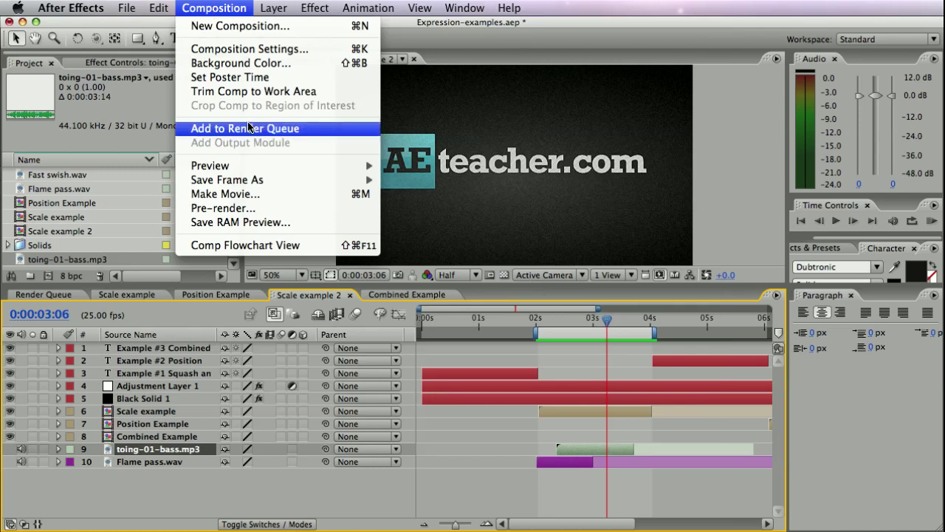
pyautogui.click(299, 488)
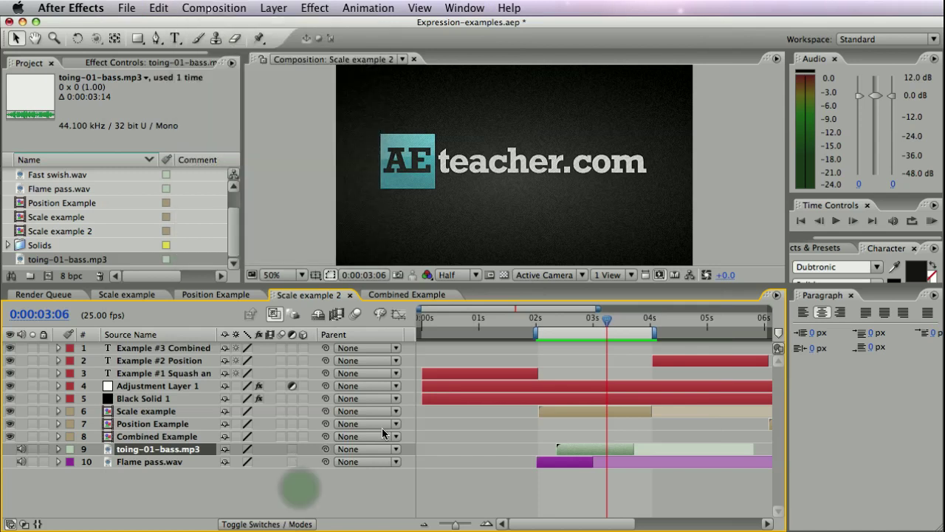
# Make Scale example 2 the active composition and add it to the Render Queue.
pyautogui.click(309, 295)
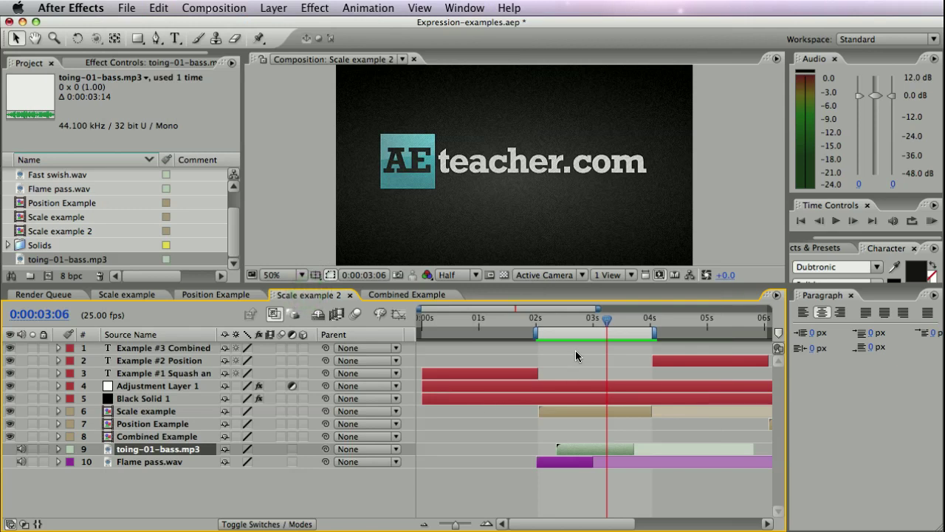
pyautogui.click(215, 8)
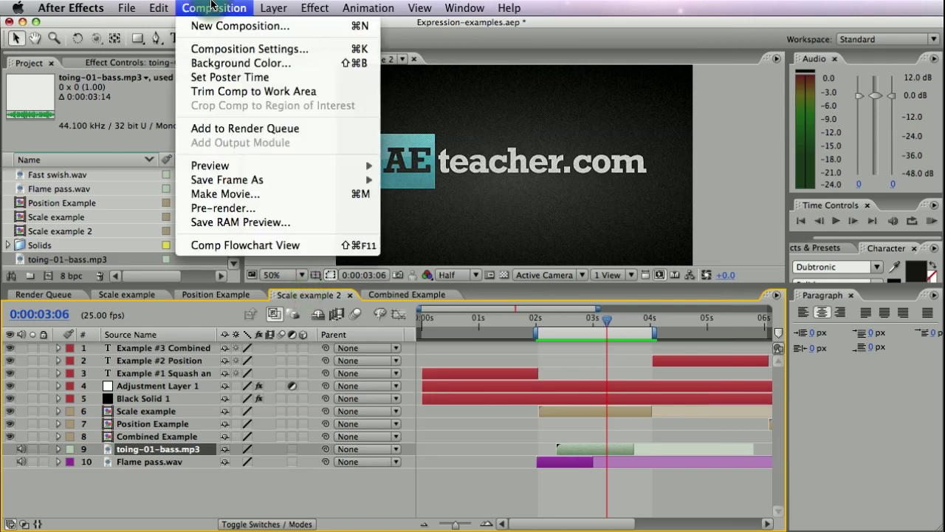
pyautogui.click(270, 130)
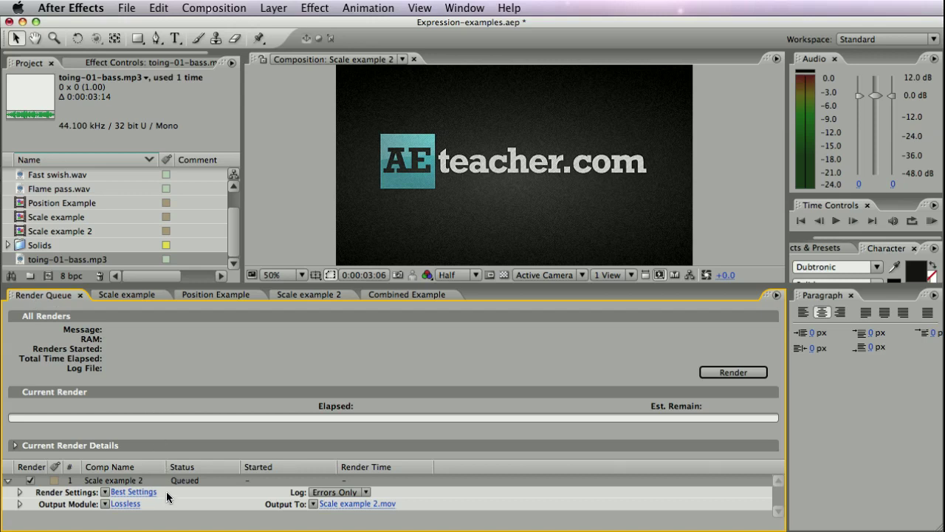
# Turn on 44.100 kHz, 16 Bit, Stereo audio output in the render's Lossless output module.
pyautogui.click(133, 505)
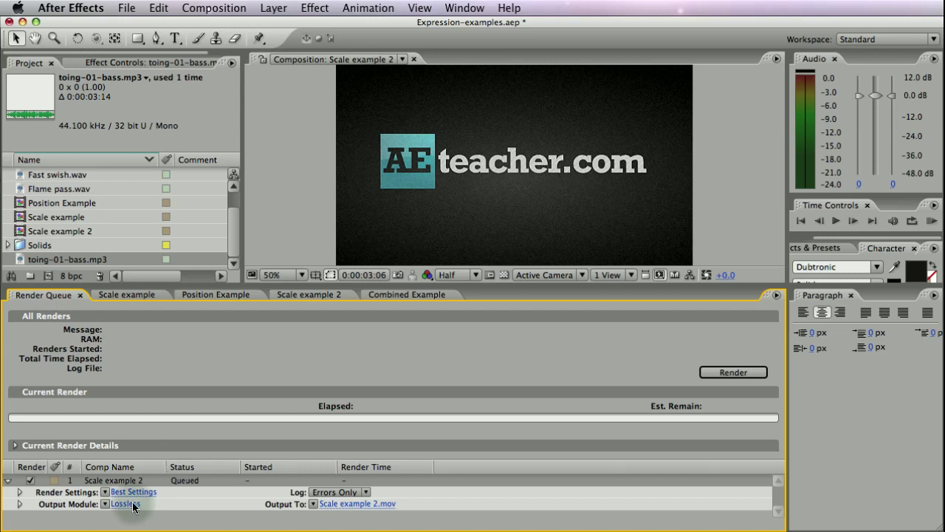
pyautogui.click(497, 24)
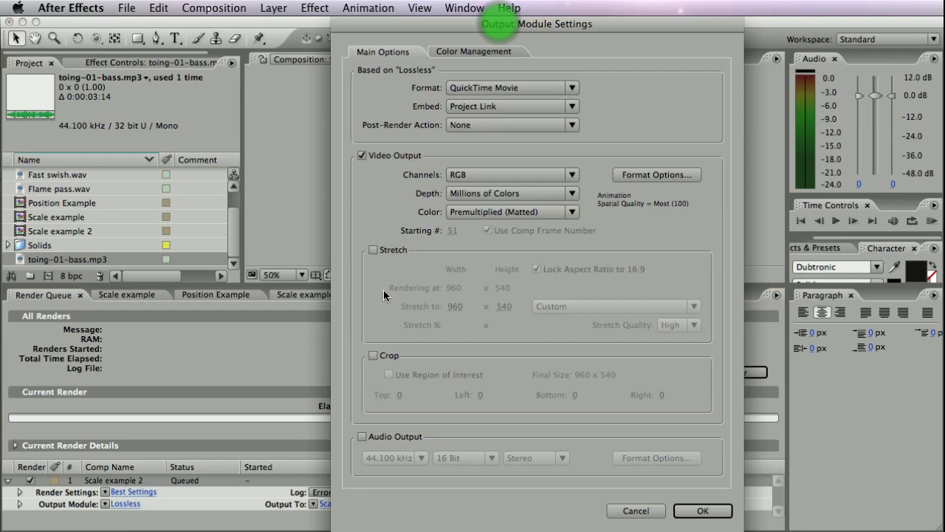
pyautogui.click(362, 436)
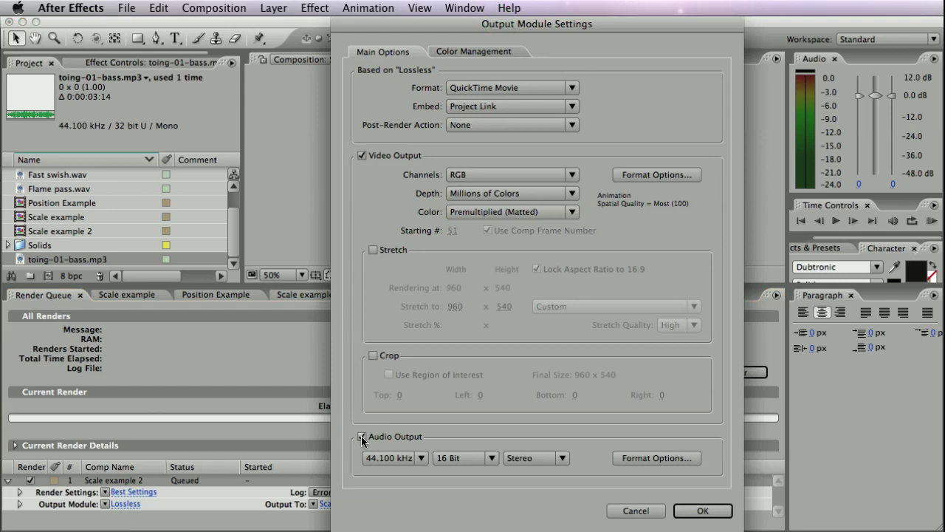
pyautogui.moveTo(525, 24); pyautogui.dragTo(212, 26)
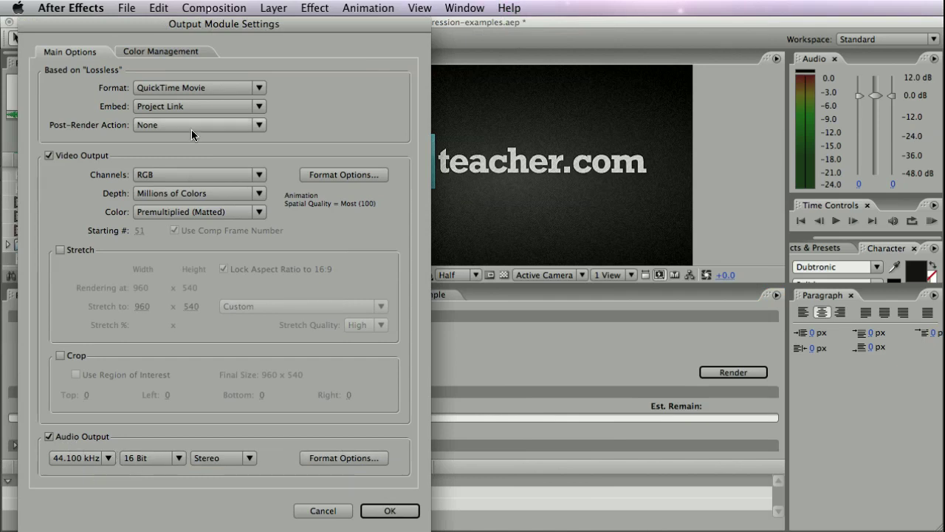
pyautogui.click(380, 512)
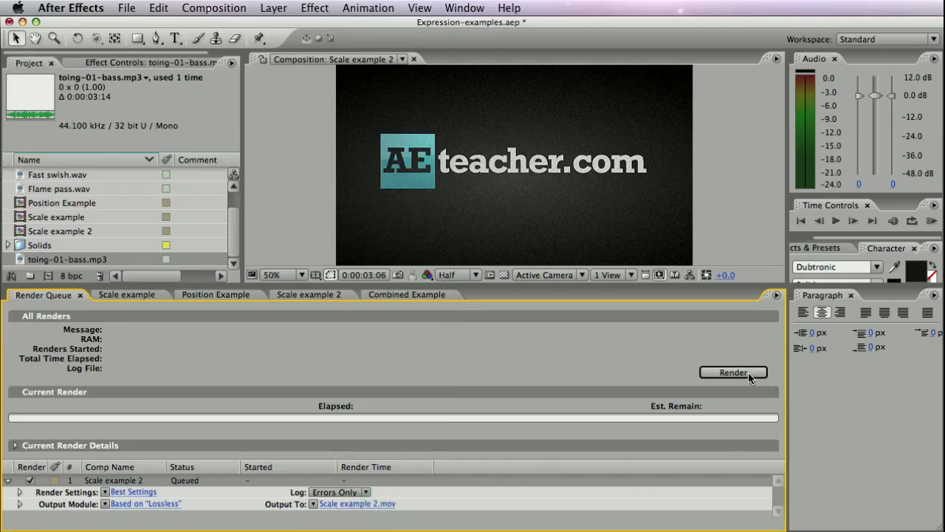
pyautogui.click(146, 504)
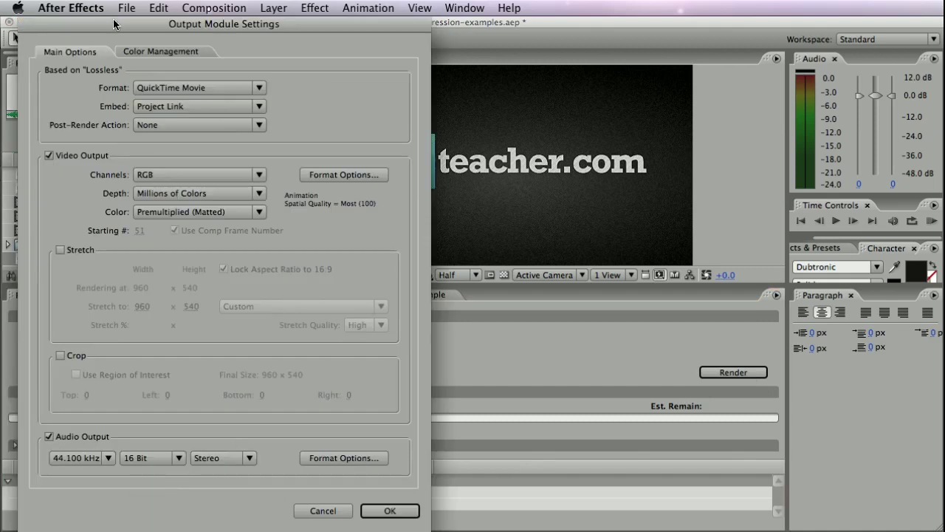
pyautogui.moveTo(115, 24); pyautogui.dragTo(194, 25)
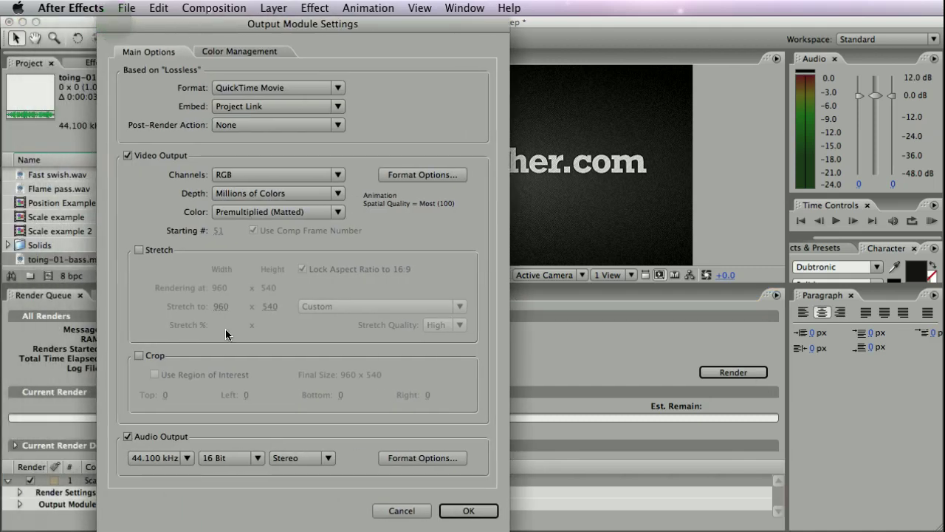
pyautogui.click(127, 437)
pyautogui.click(127, 436)
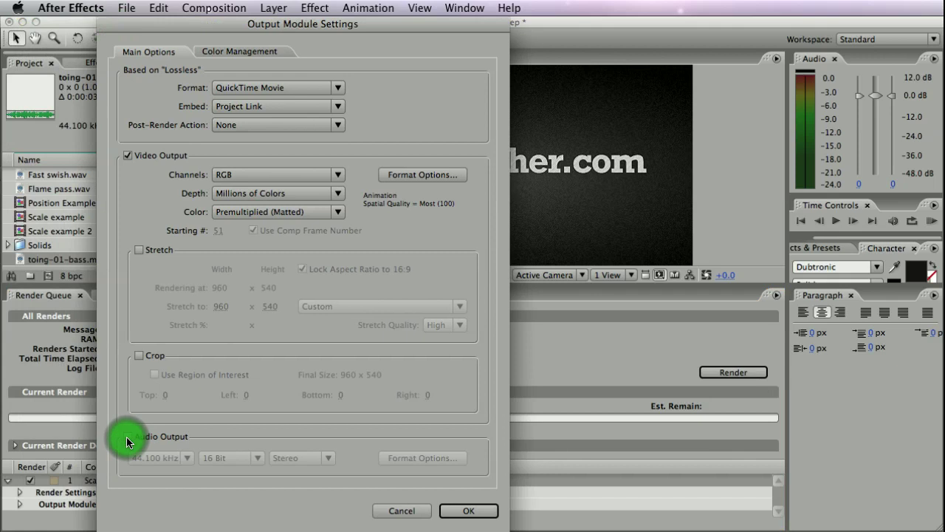
pyautogui.click(128, 436)
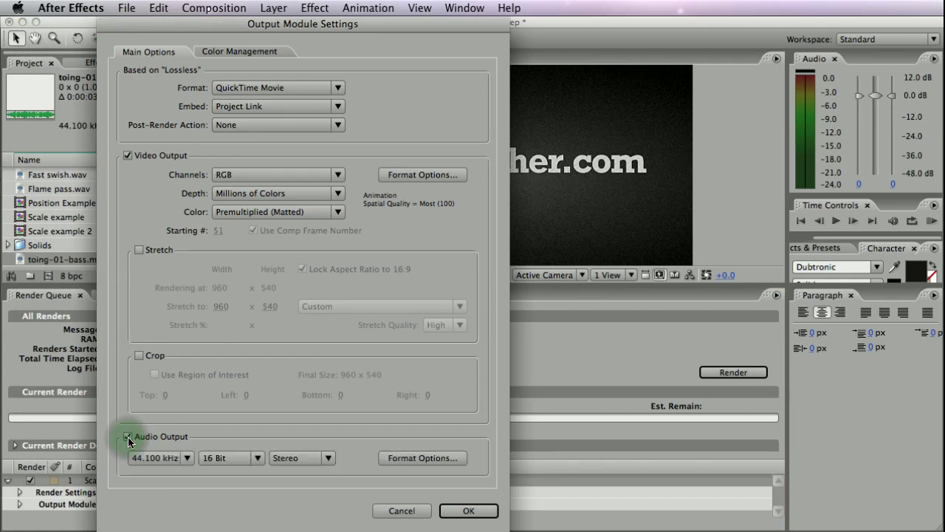
pyautogui.click(477, 511)
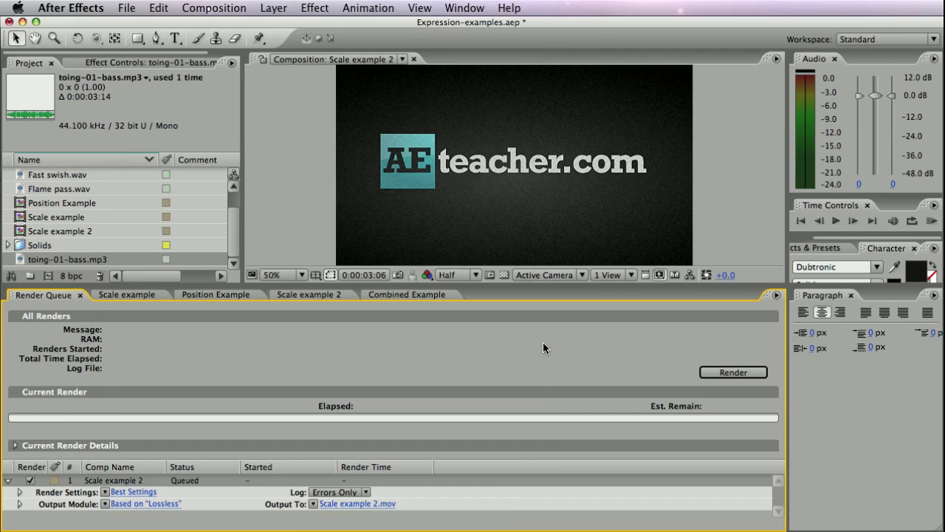
pyautogui.press('super+Tab')
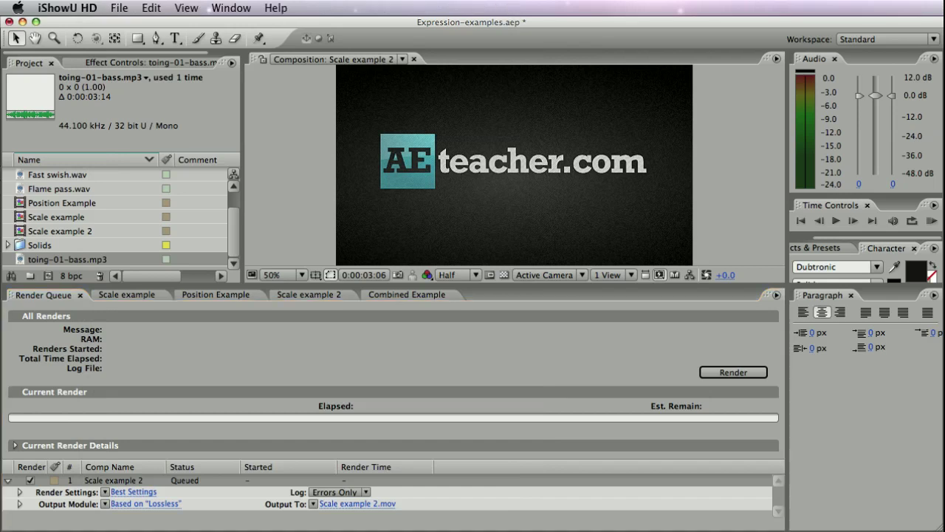